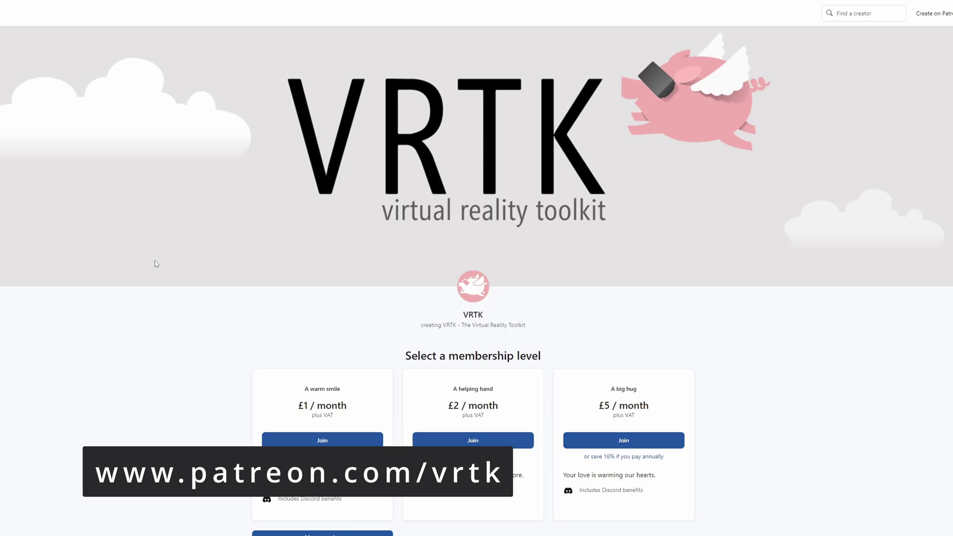
pyautogui.scroll(-5, 157, 263)
pyautogui.scroll(-5, 172, 227)
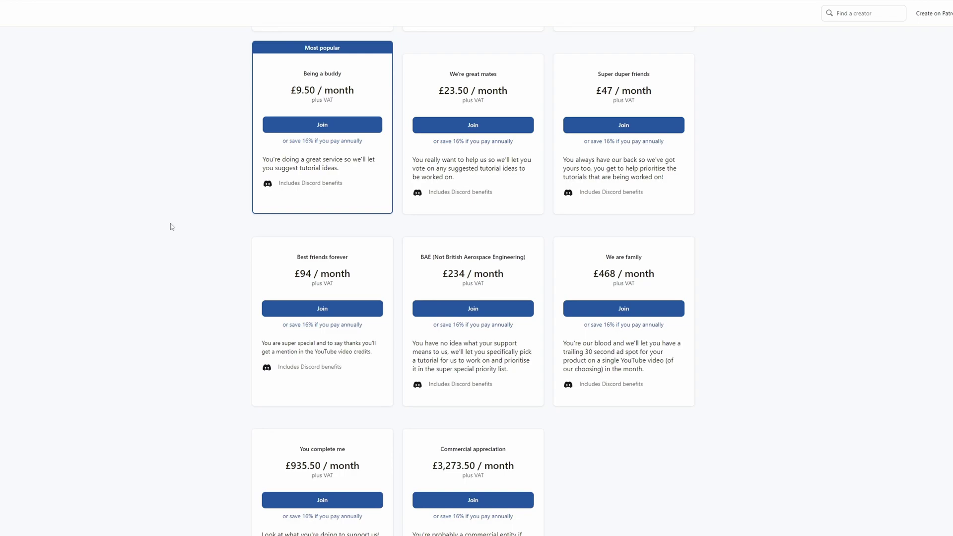
pyautogui.scroll(10, 171, 227)
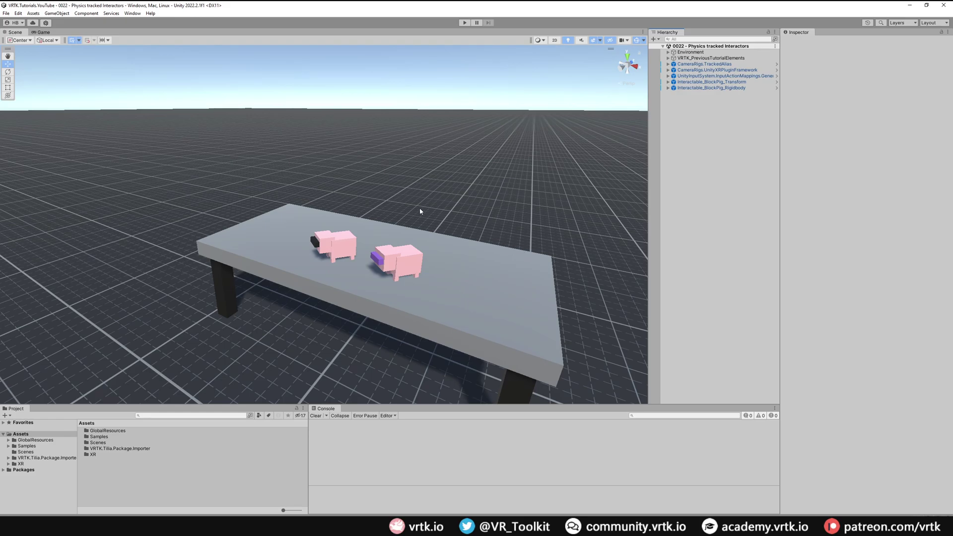
# - Add the io.extendreality.tilia.trackers.colliderfollower.unity package with the Tilia Package Importer, and close the importer
pyautogui.click(135, 15)
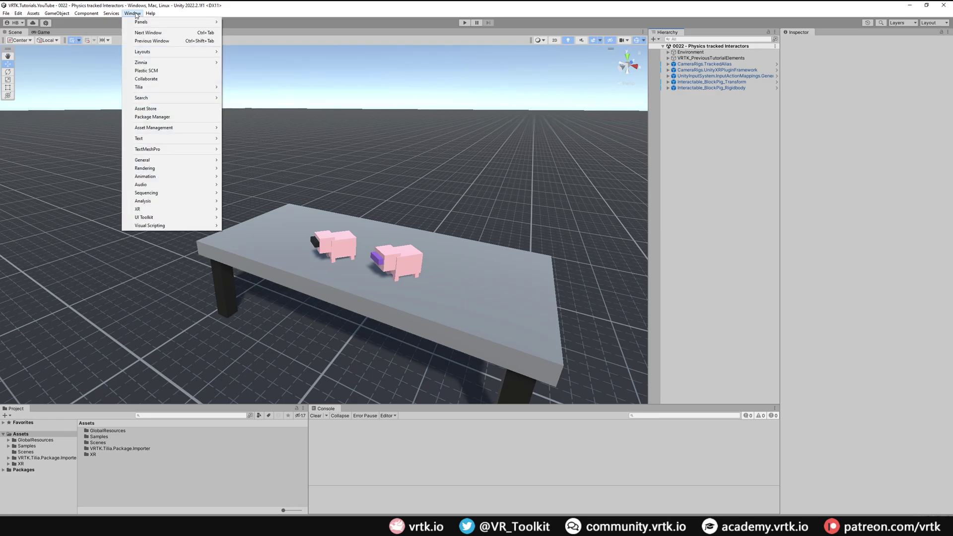
pyautogui.moveTo(171, 87)
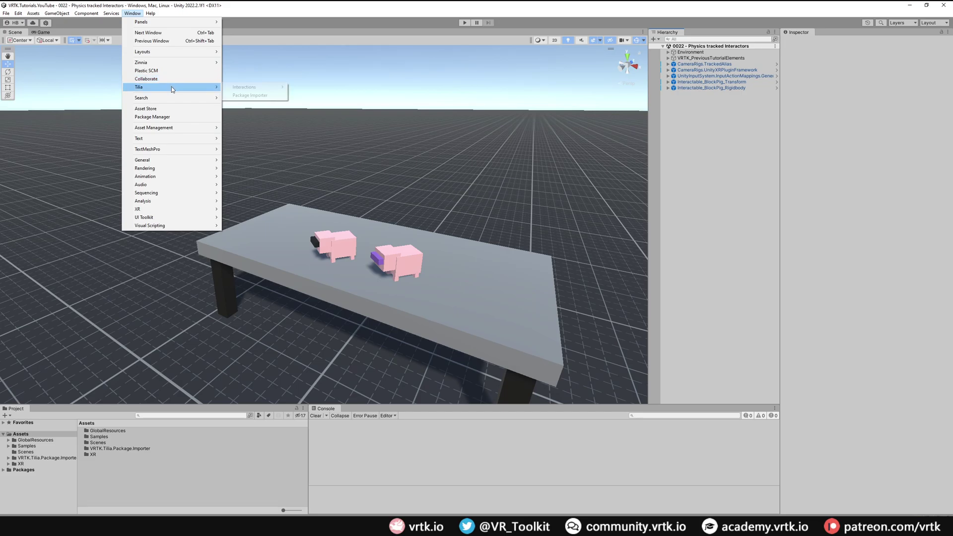
pyautogui.click(261, 97)
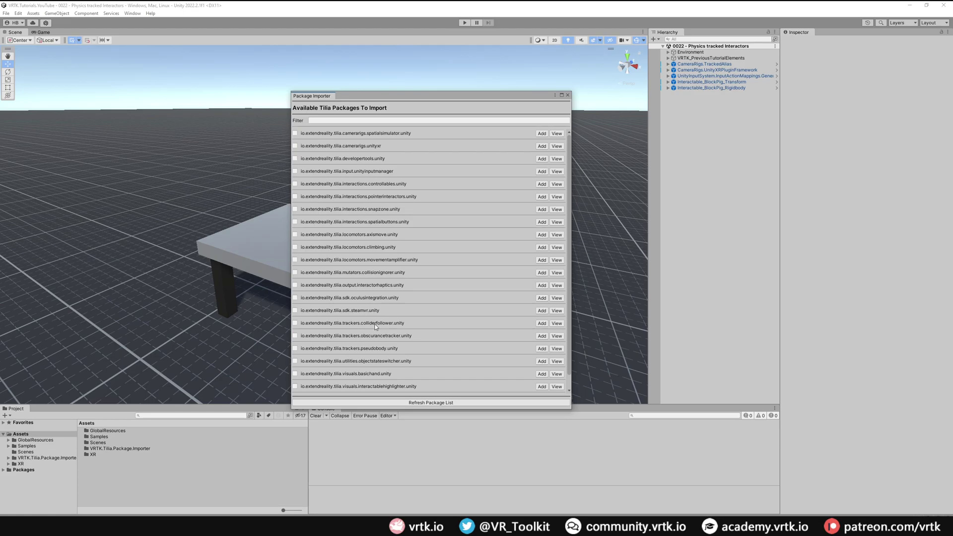
pyautogui.click(543, 324)
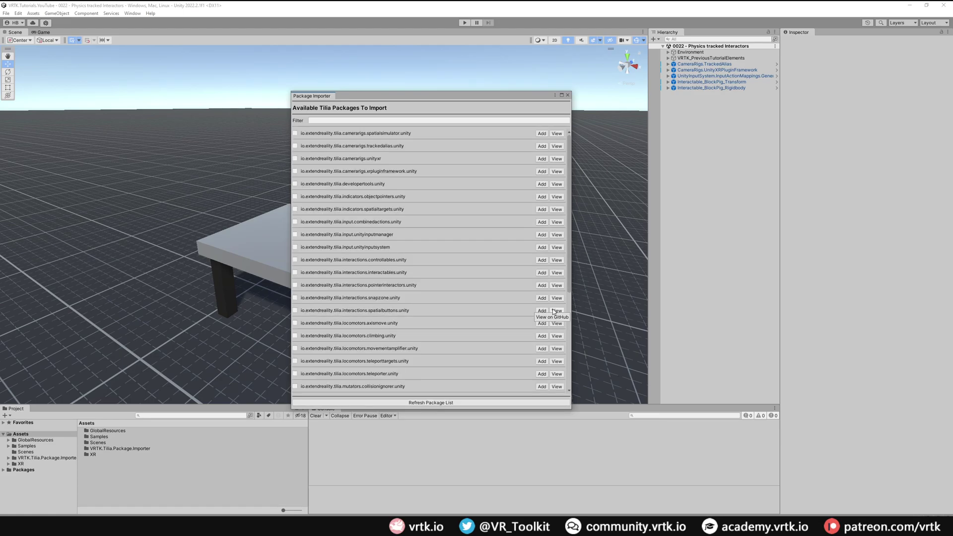
pyautogui.click(568, 95)
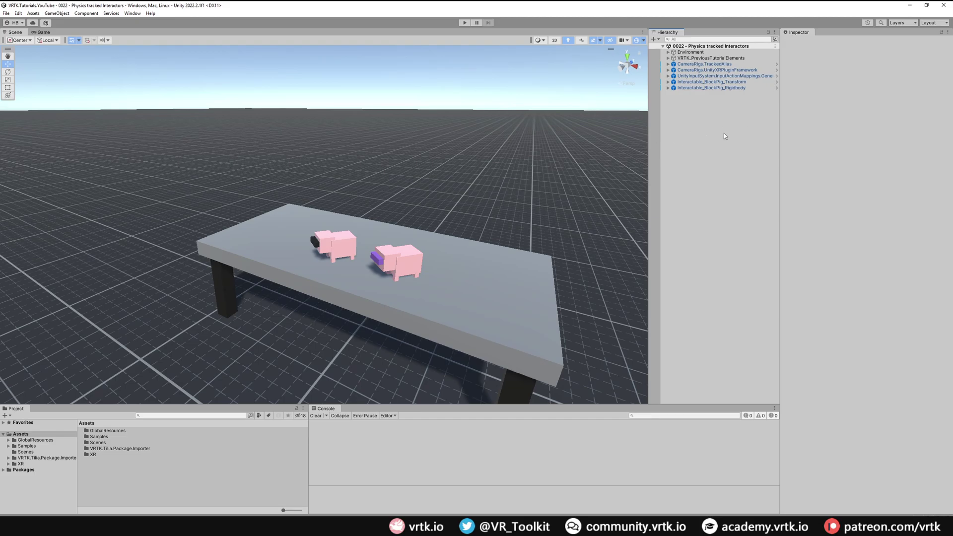
# - Create an empty object named PhysicsControllers at the scene root, with its position at 0, 0, 0
pyautogui.rightClick(695, 142)
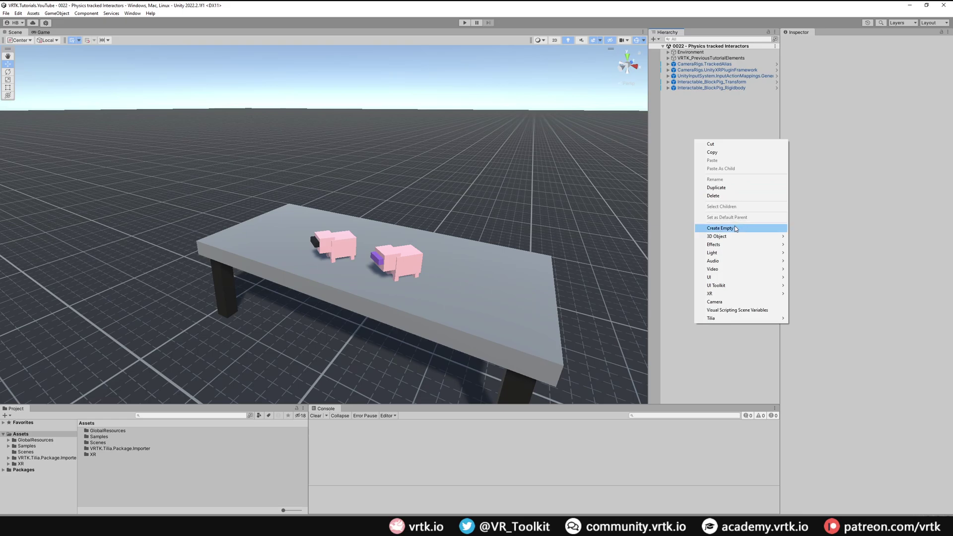
pyautogui.click(720, 228)
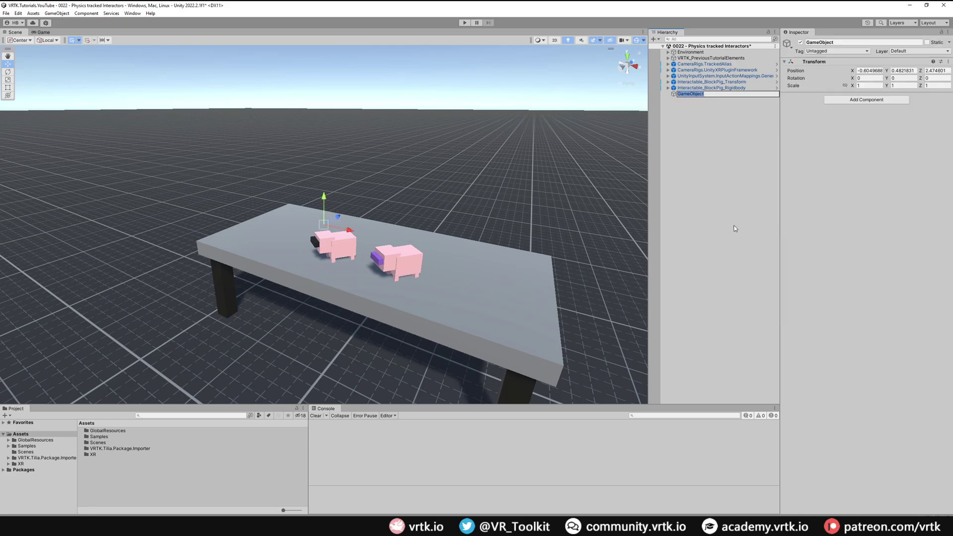
pyautogui.write('PhysicsControllers')
pyautogui.press('Return')
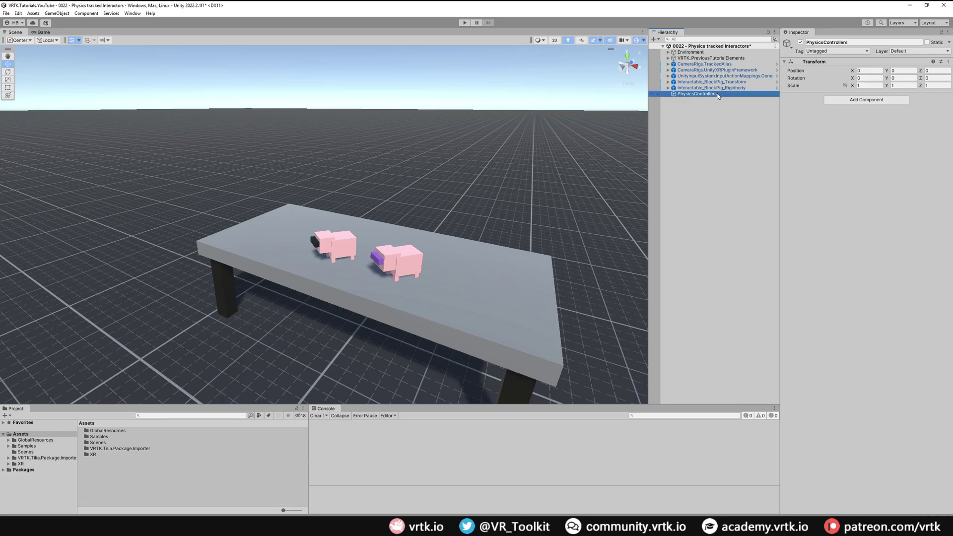
# - Create an empty child object named RightPhysicsController under PhysicsControllers
pyautogui.rightClick(717, 96)
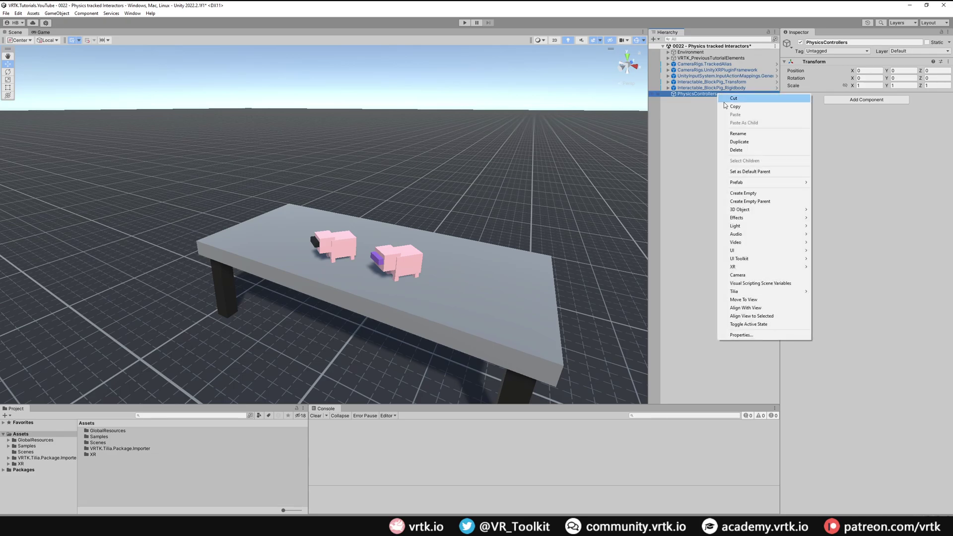
pyautogui.click(752, 193)
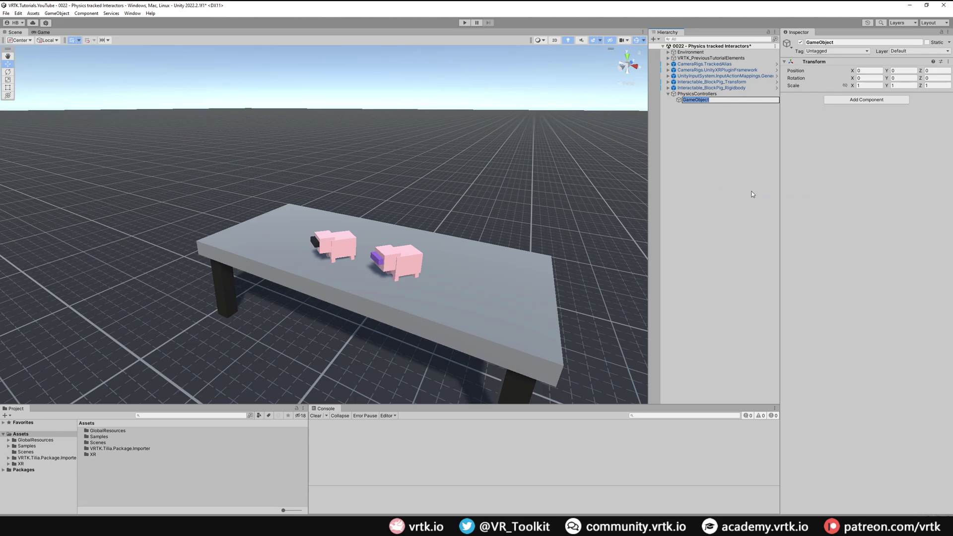
pyautogui.write('RightPhysicsController')
pyautogui.press('Return')
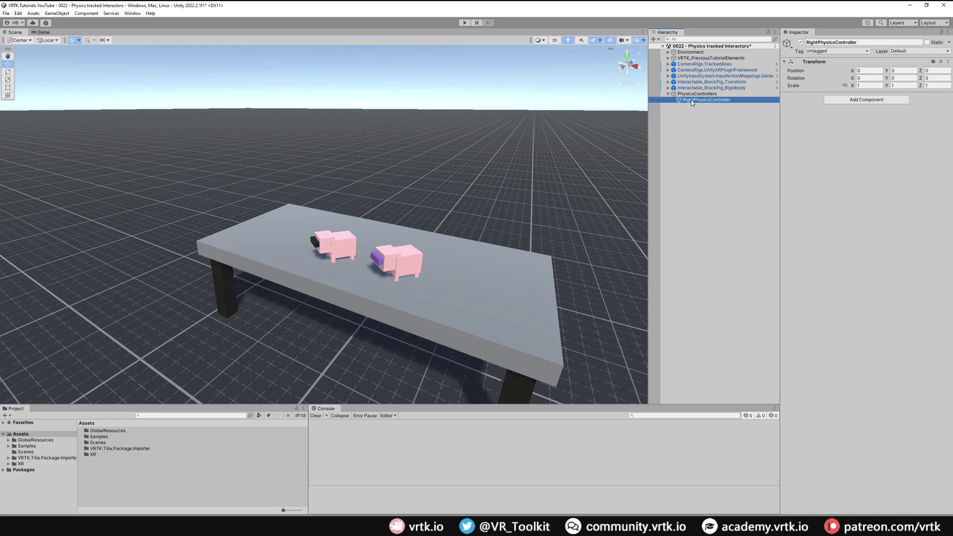
# - Add the Tilia Trackers.ColliderFollower prefab under RightPhysicsController and name it Right.ColliderFollower
pyautogui.rightClick(723, 101)
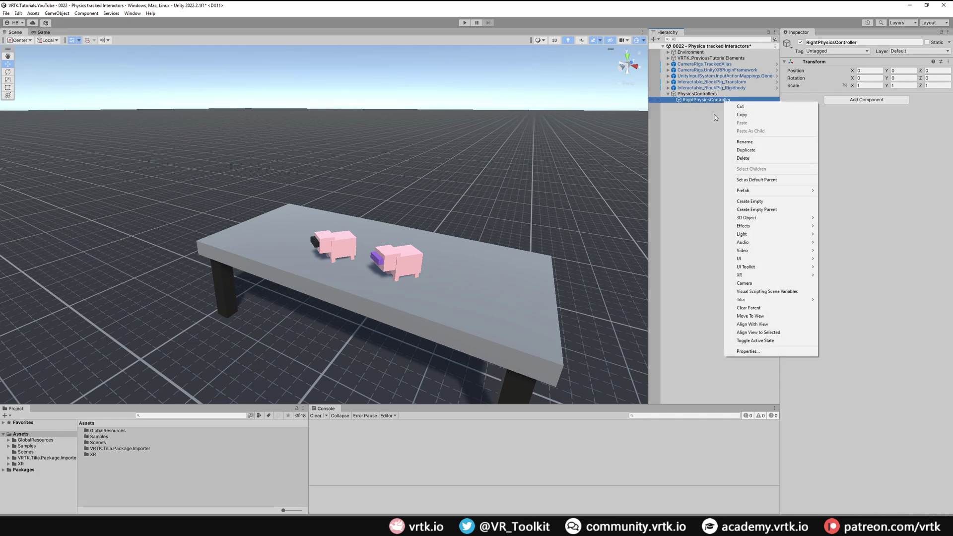
pyautogui.moveTo(750, 302)
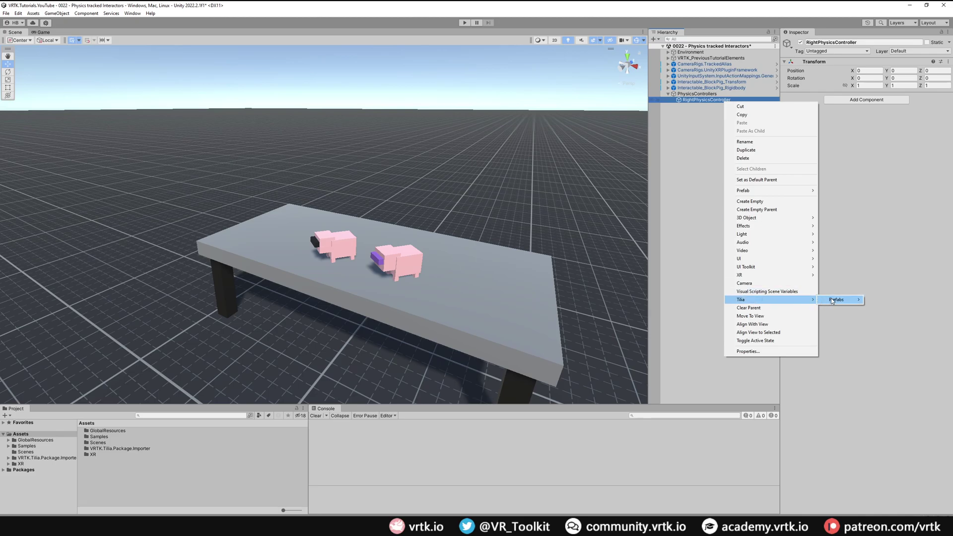
pyautogui.moveTo(861, 305)
pyautogui.moveTo(901, 358)
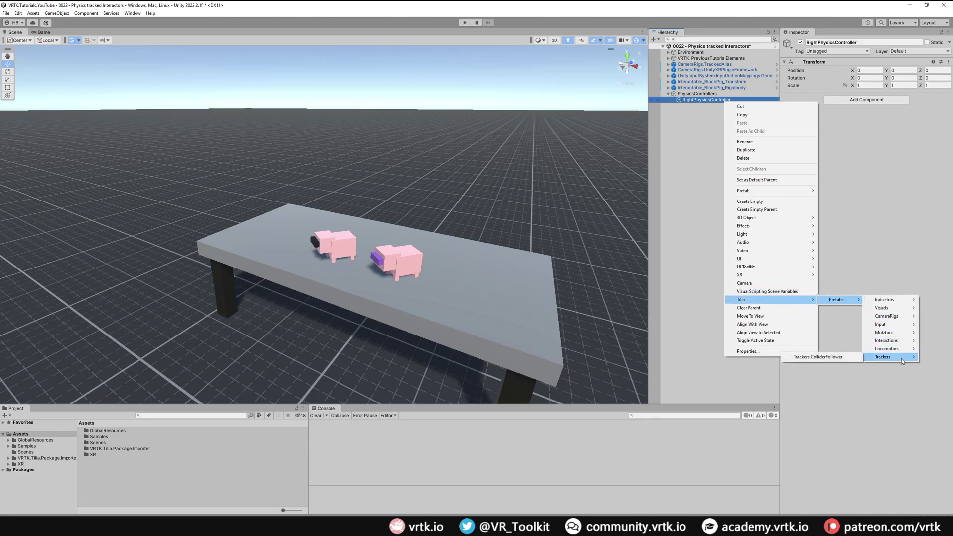
pyautogui.click(832, 357)
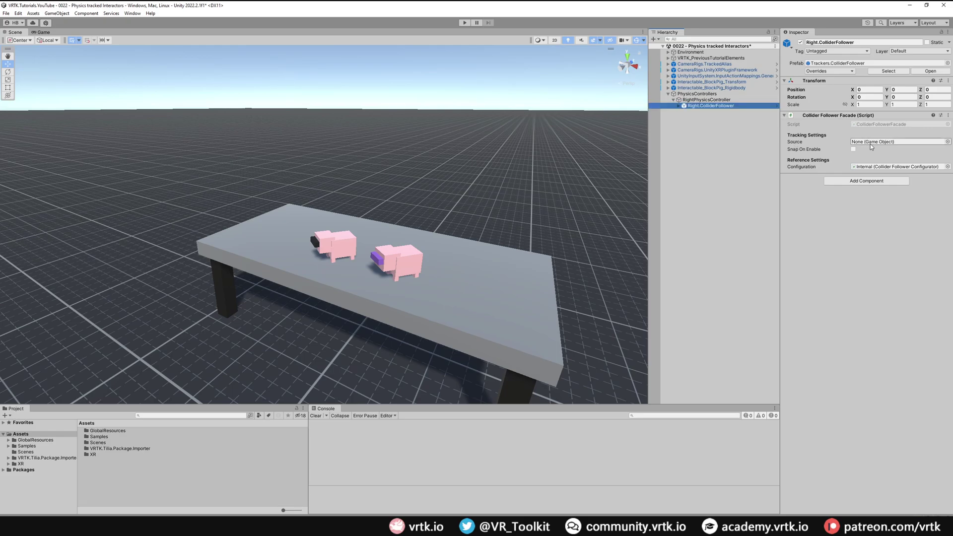
# - Assign RightInteractor from the RightControllerAlias as the collider follower's Source and enable Snap On Enable
pyautogui.click(668, 64)
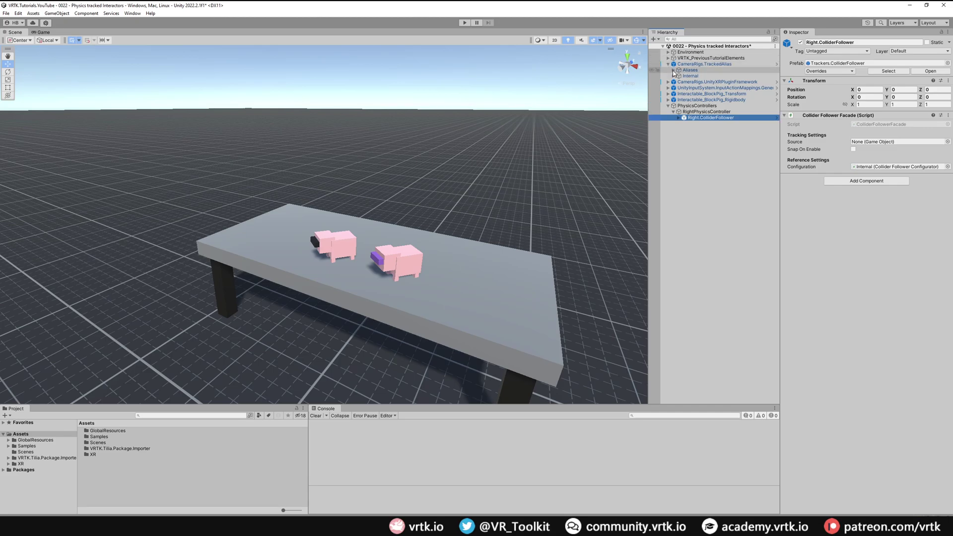
pyautogui.click(673, 70)
pyautogui.click(678, 94)
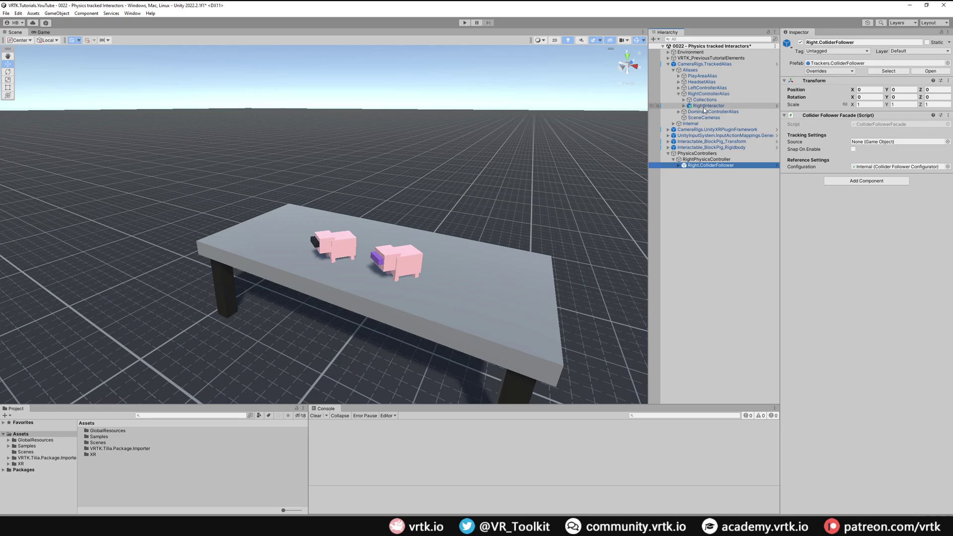
pyautogui.moveTo(703, 110); pyautogui.dragTo(859, 144)
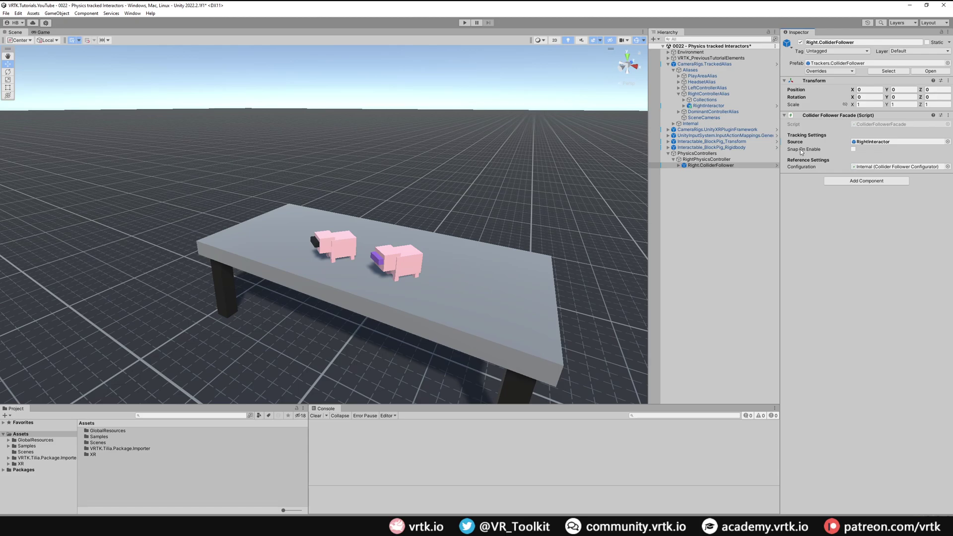
pyautogui.click(853, 149)
# - Match the follower's Collider object to RightInteractor's ExampleAvatar by setting its scale to X 0.02, Y 0.02, Z 0.1
pyautogui.click(678, 165)
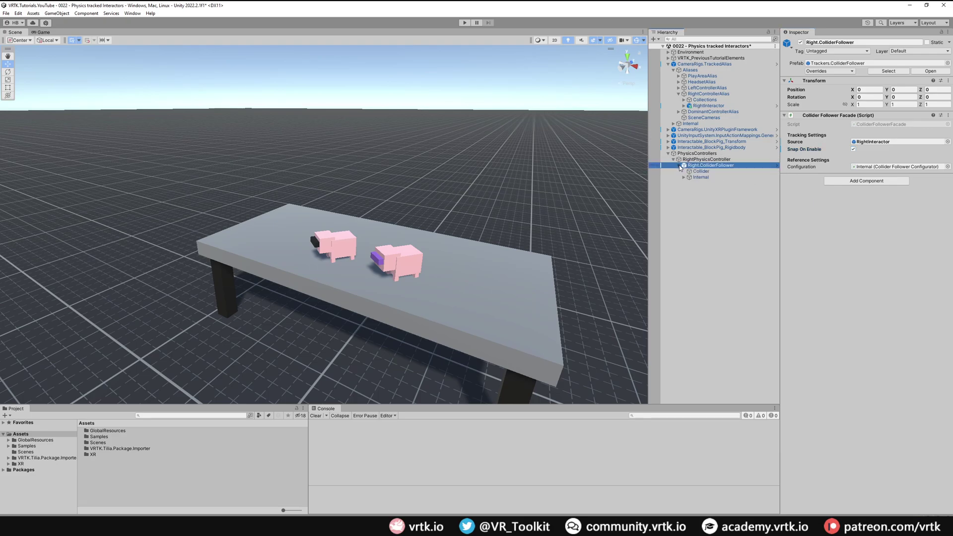
pyautogui.click(697, 171)
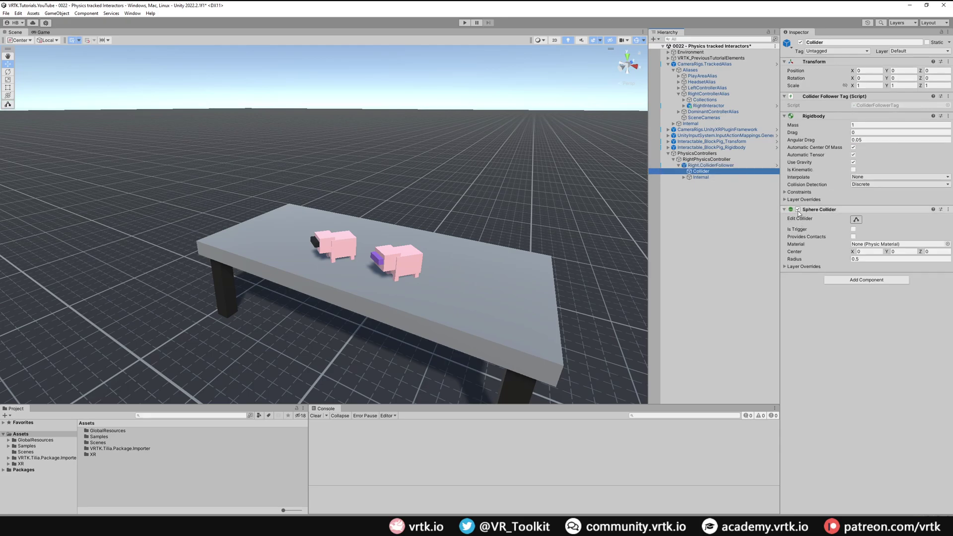
pyautogui.click(684, 105)
pyautogui.click(688, 112)
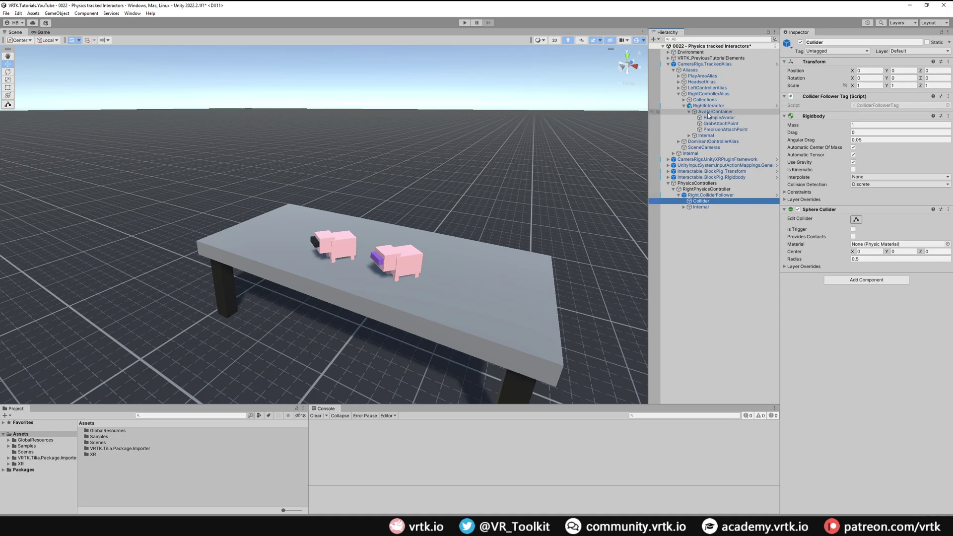
pyautogui.click(728, 118)
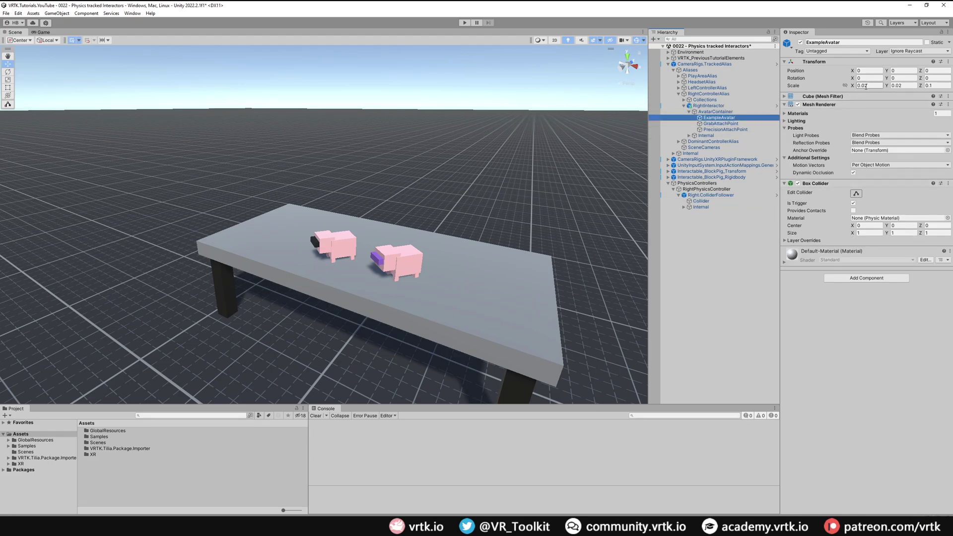
pyautogui.click(925, 86)
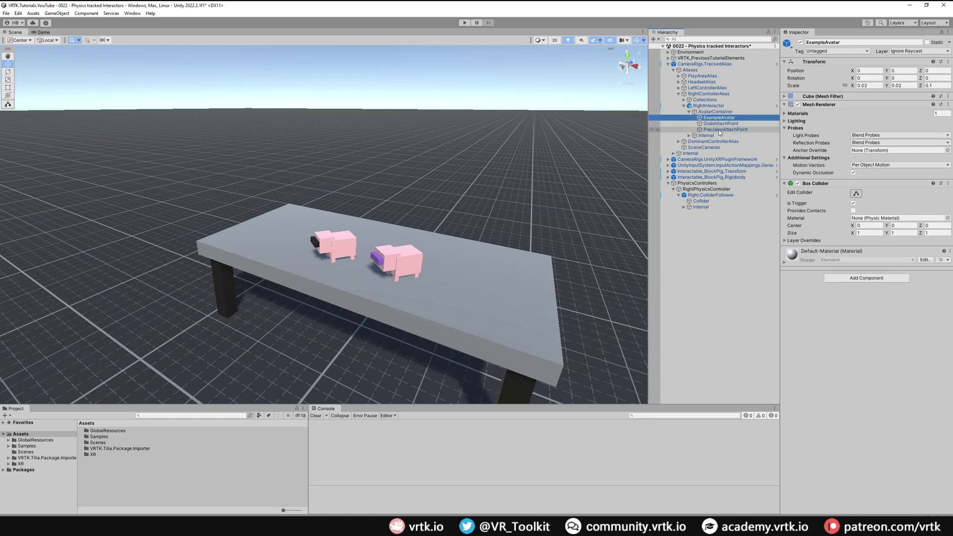
pyautogui.click(710, 202)
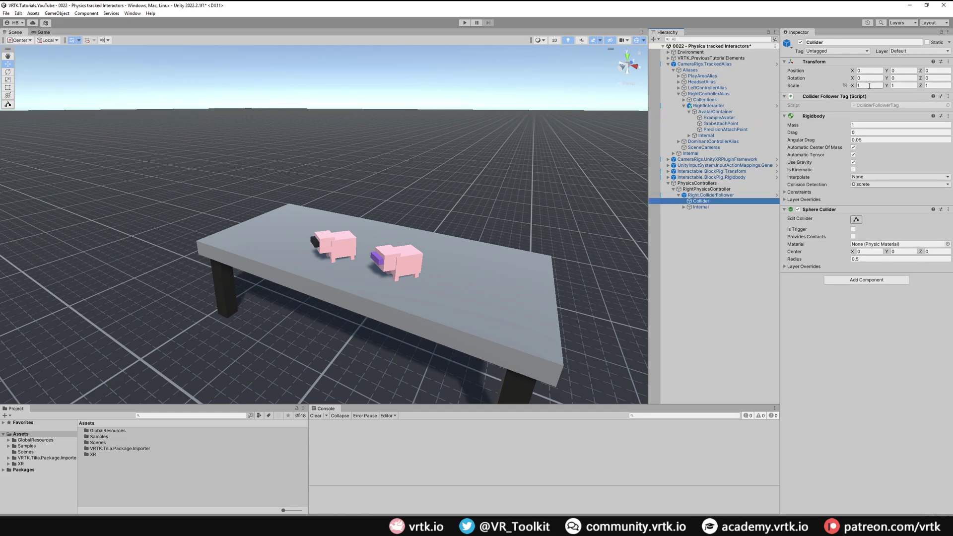
pyautogui.click(870, 86)
pyautogui.write('0.02')
pyautogui.press('Tab')
pyautogui.write('0.02')
pyautogui.press('Tab')
pyautogui.write('0.1')
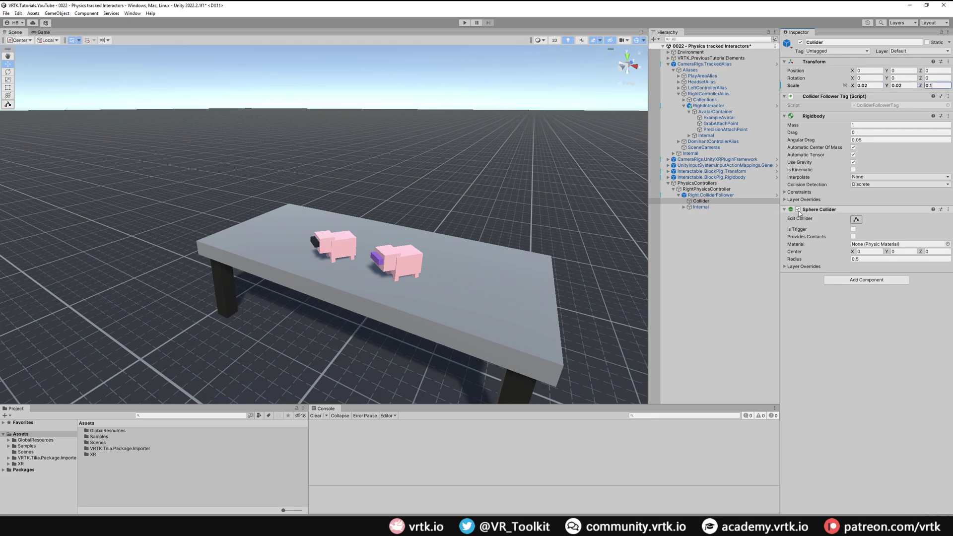
# - Disable the Sphere Collider on the Collider object and add a Box Collider component to it
pyautogui.click(797, 209)
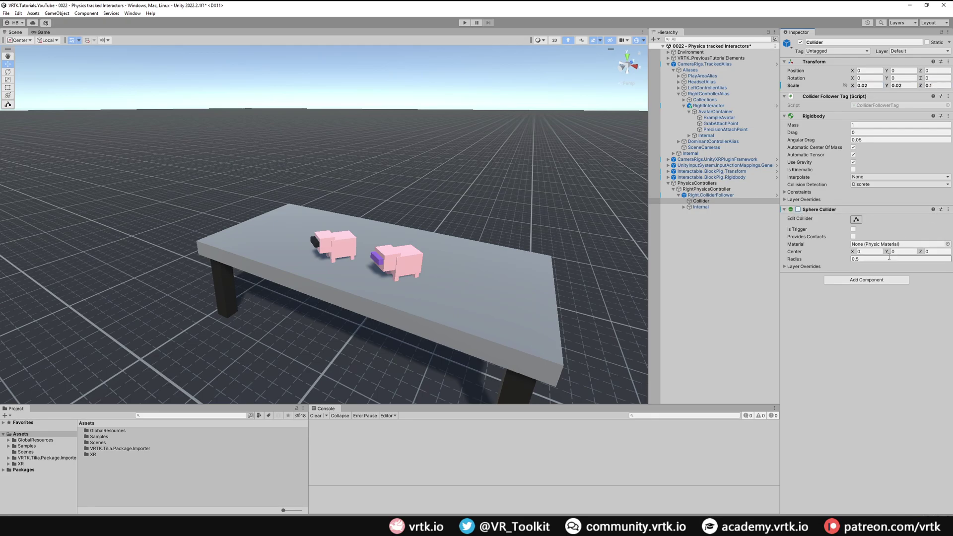
pyautogui.click(879, 280)
pyautogui.write('box')
pyautogui.press('Return')
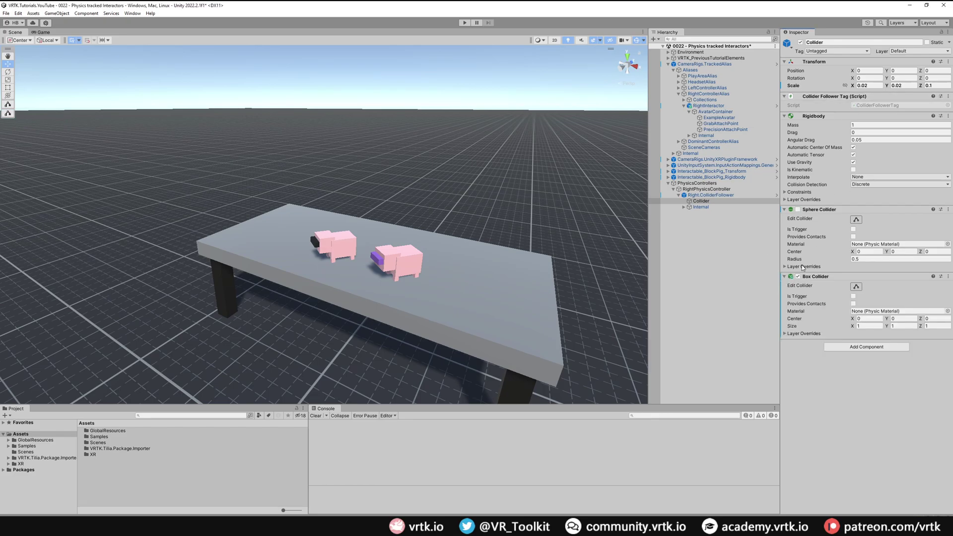
# - Create a Cube as a child of the Collider object and remove the cube's Box Collider component
pyautogui.click(708, 203)
pyautogui.rightClick(709, 203)
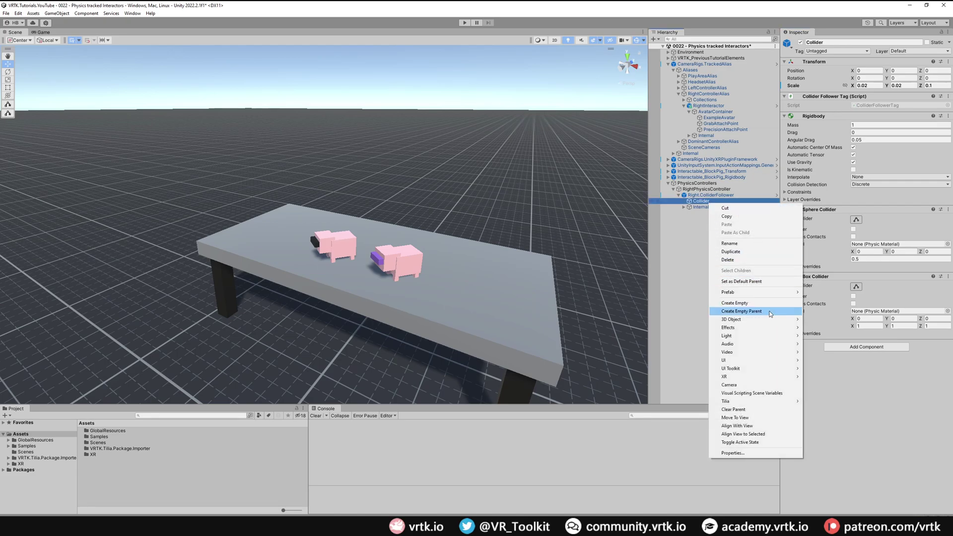
pyautogui.moveTo(768, 320)
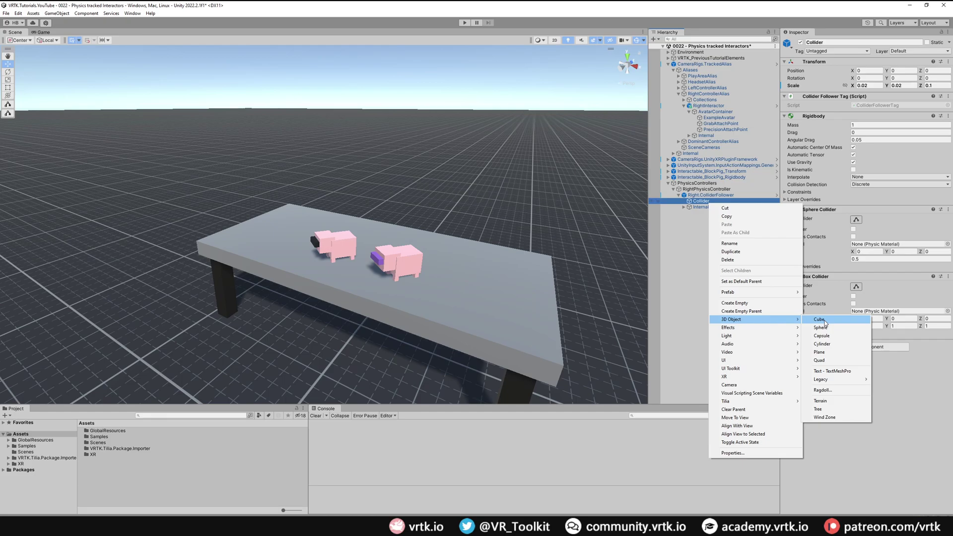
pyautogui.click(825, 321)
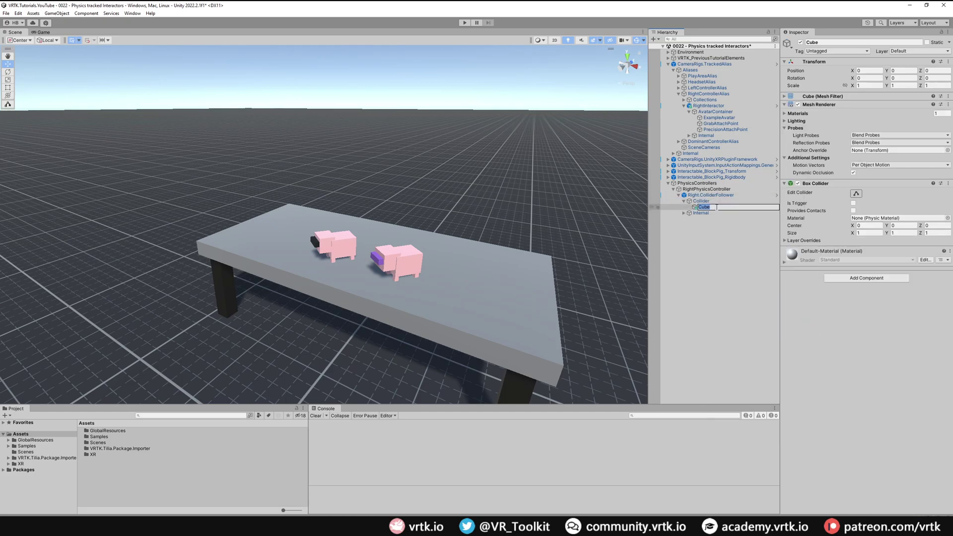
pyautogui.click(948, 183)
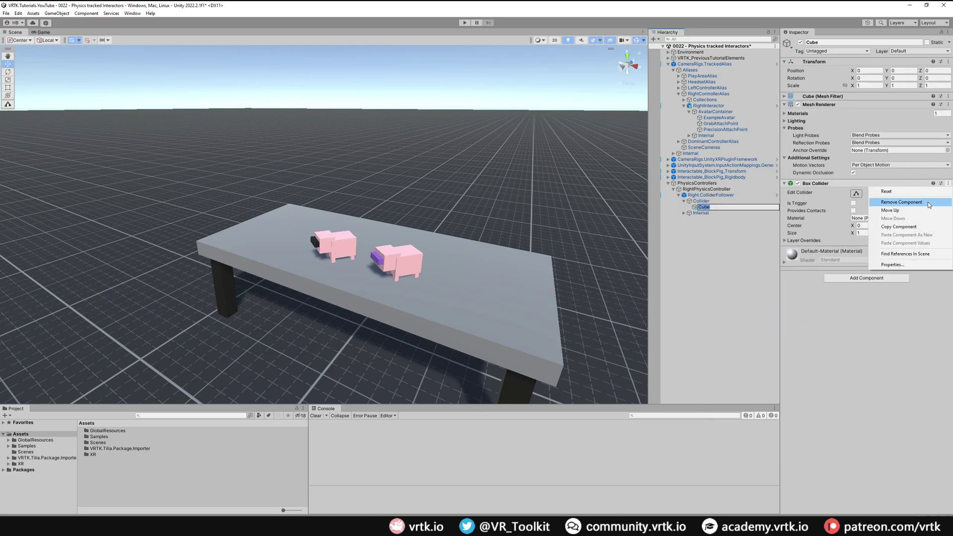
pyautogui.click(929, 204)
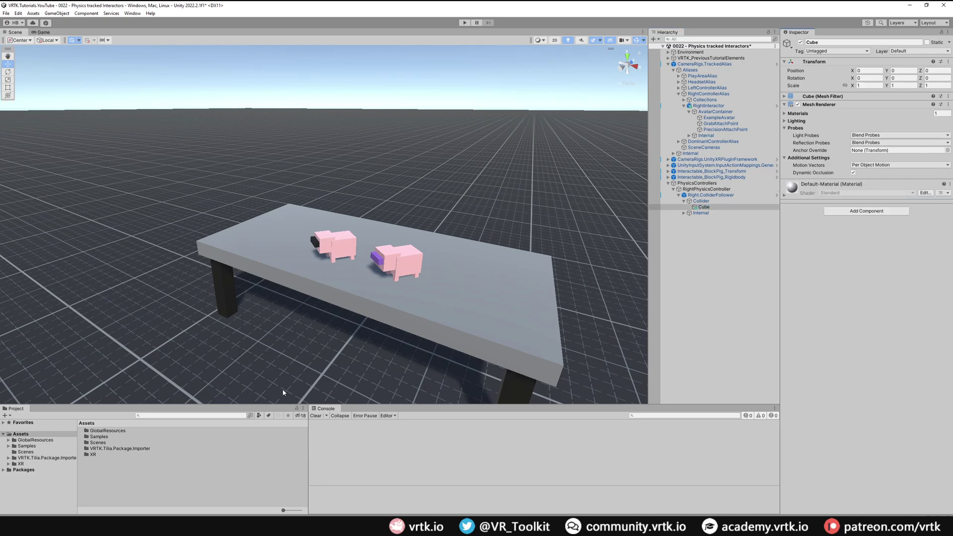
# - Apply the TranslucentGreen material from the GlobalResources Materials folder to the Cube
pyautogui.click(8, 440)
pyautogui.click(33, 452)
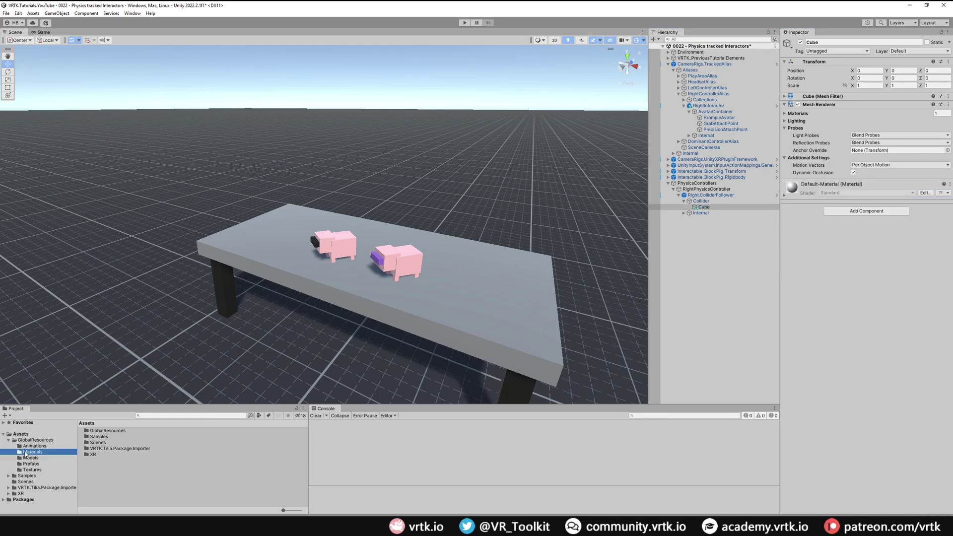
pyautogui.moveTo(109, 496); pyautogui.dragTo(832, 279)
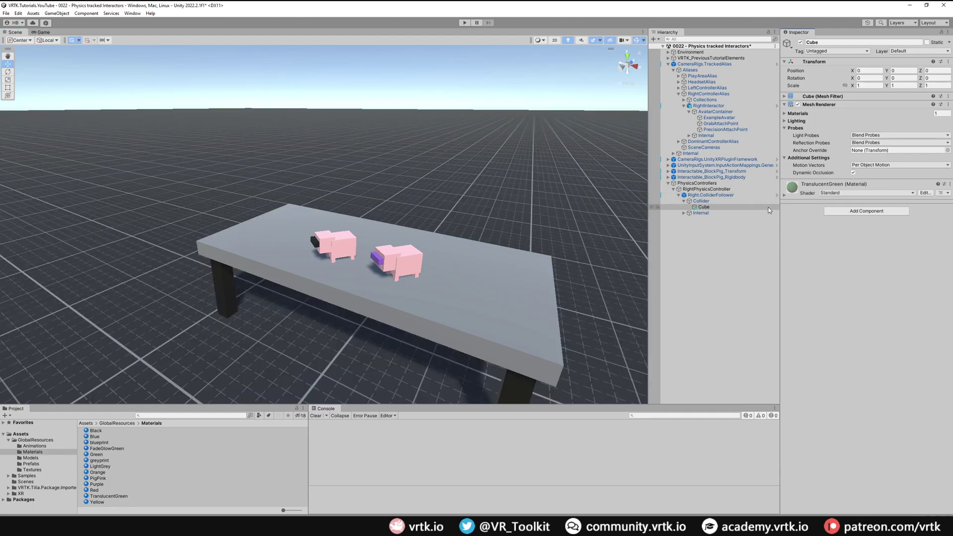
# - Deactivate the Scale object under RigidbodyFollow, inside the FollowModifier of Right.ColliderFollower's internal Mutators.RigidbodyFollower
pyautogui.click(711, 195)
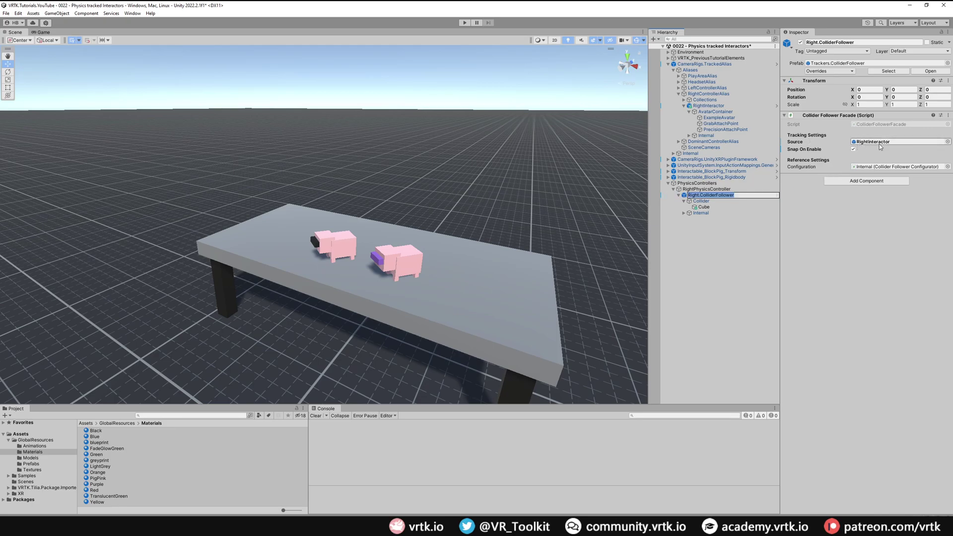
pyautogui.click(725, 105)
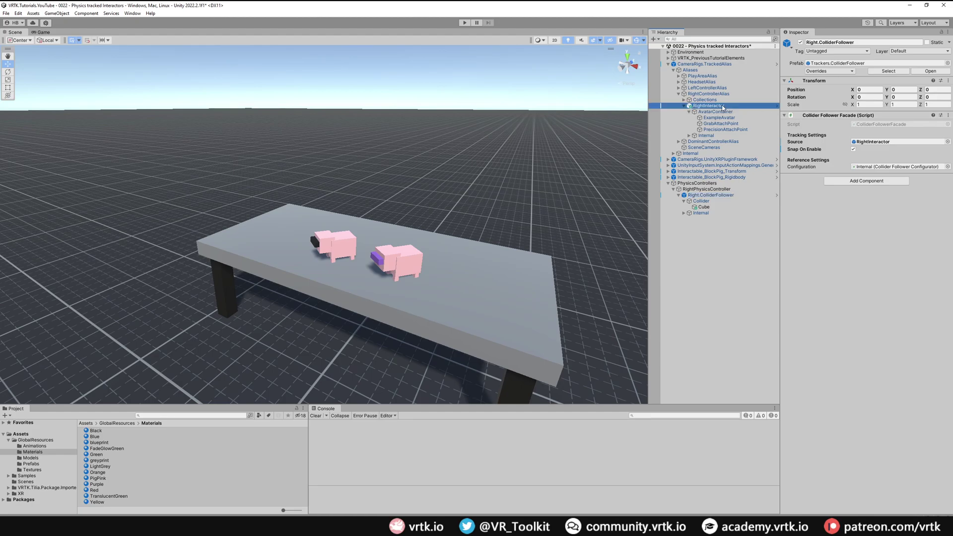
pyautogui.click(701, 201)
pyautogui.click(897, 86)
pyautogui.press('Return')
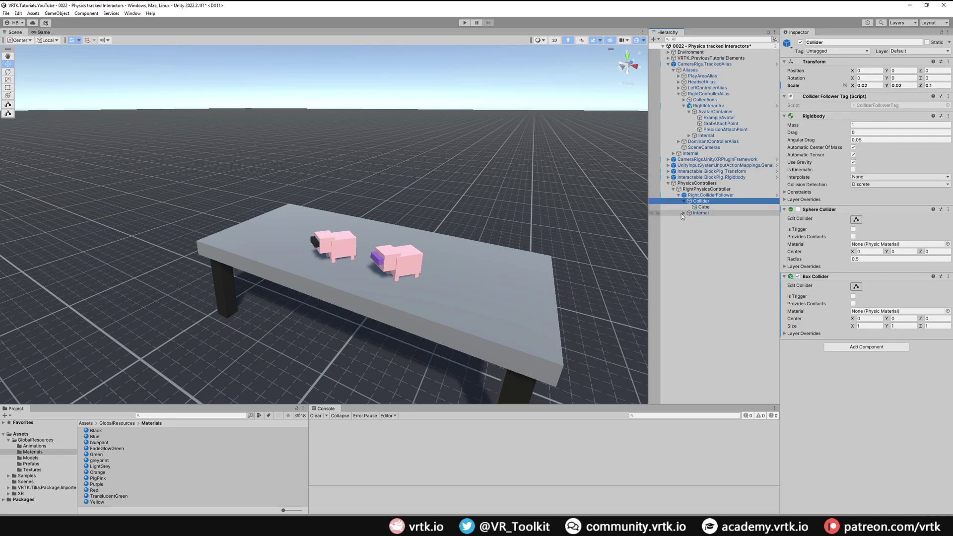
pyautogui.click(683, 201)
pyautogui.click(683, 207)
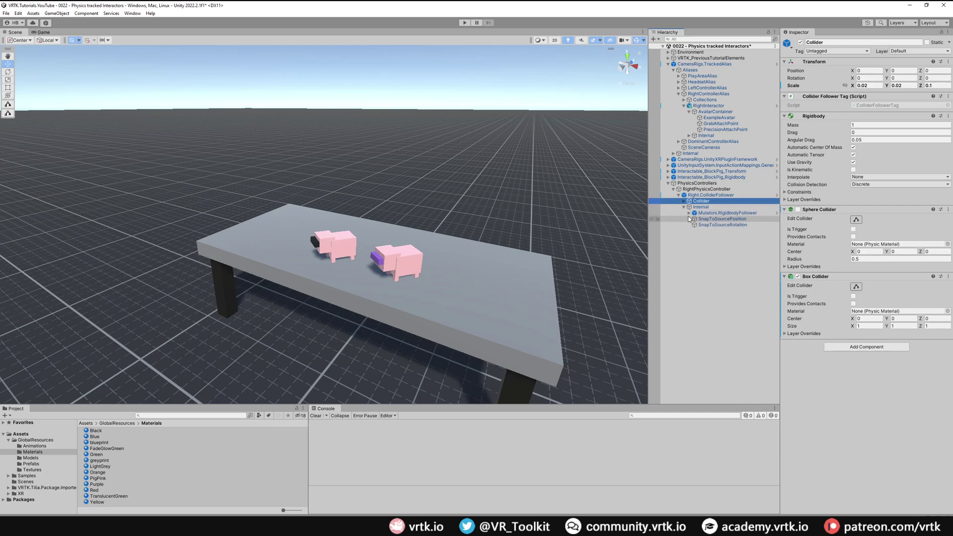
pyautogui.click(690, 213)
pyautogui.click(694, 219)
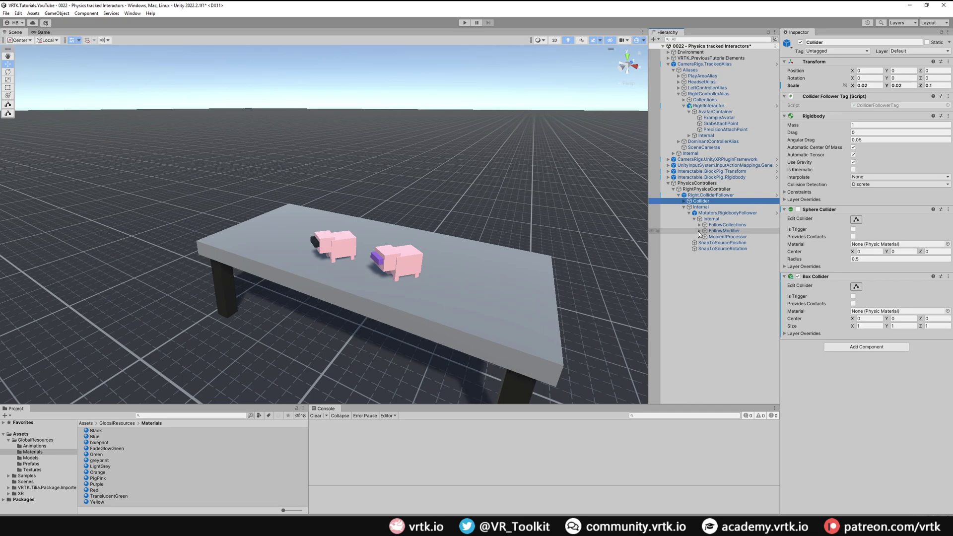
pyautogui.click(700, 231)
pyautogui.click(705, 237)
pyautogui.click(724, 243)
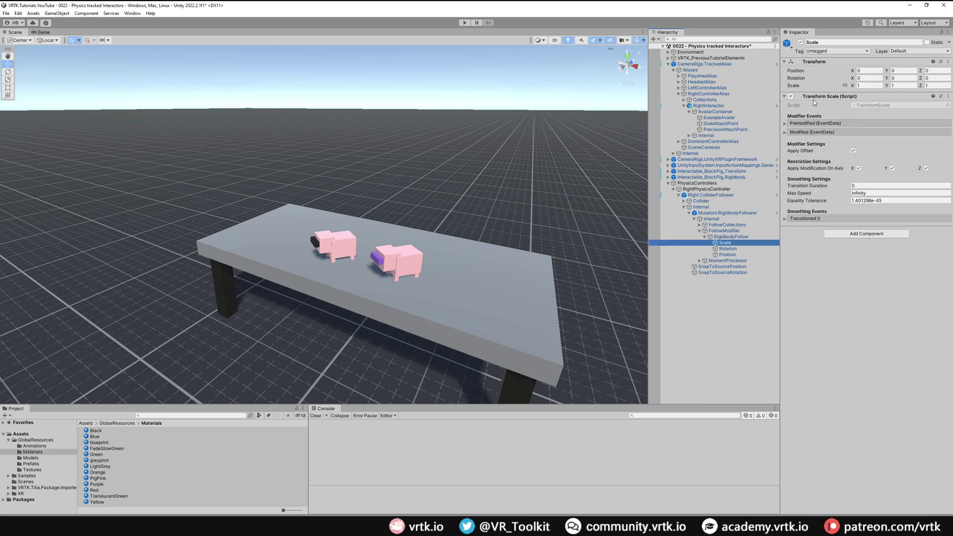
pyautogui.click(800, 43)
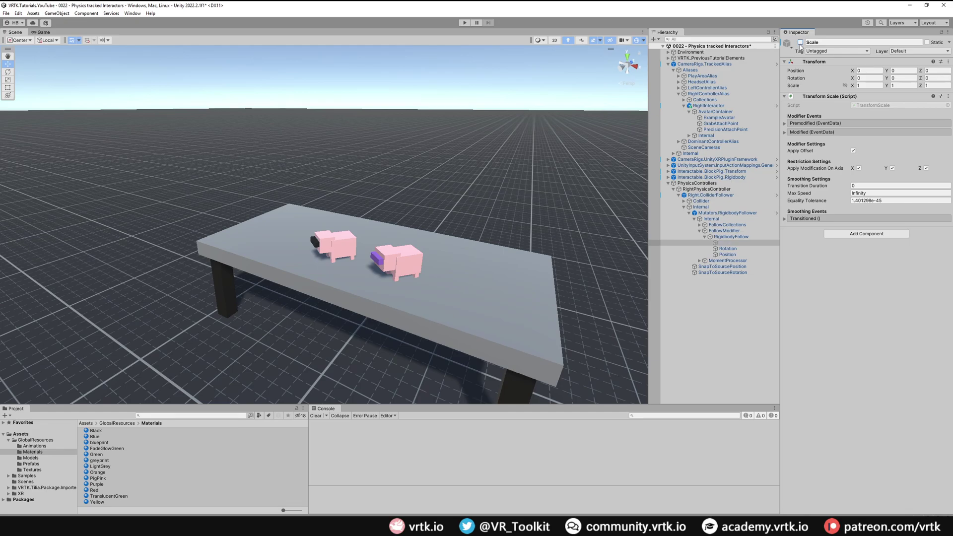
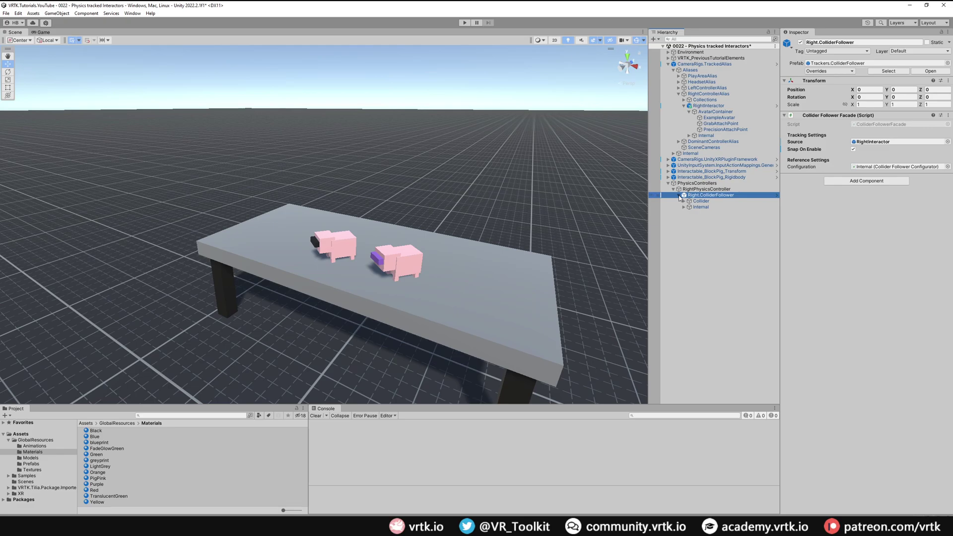
# - Create an empty child object named ToggleLogic under RightPhysicsController
pyautogui.click(679, 196)
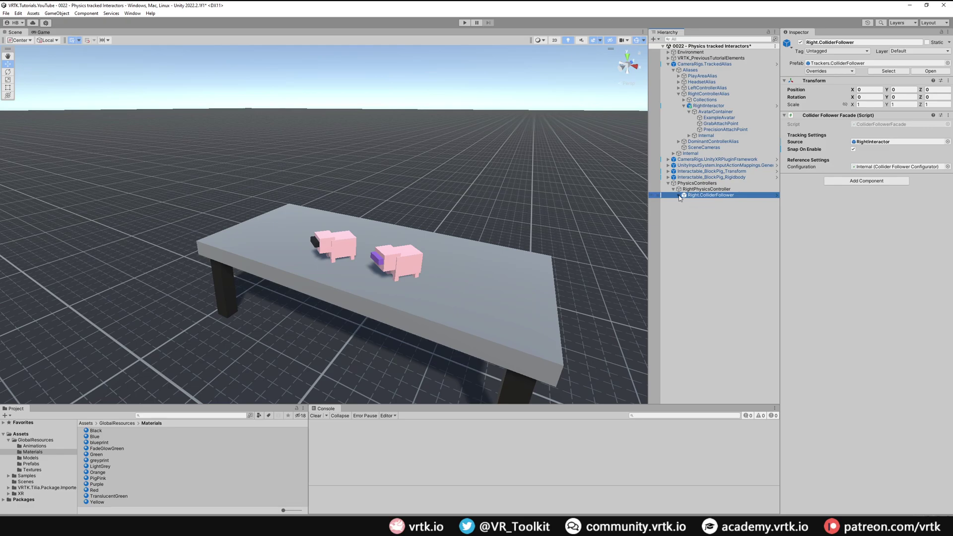
pyautogui.click(708, 190)
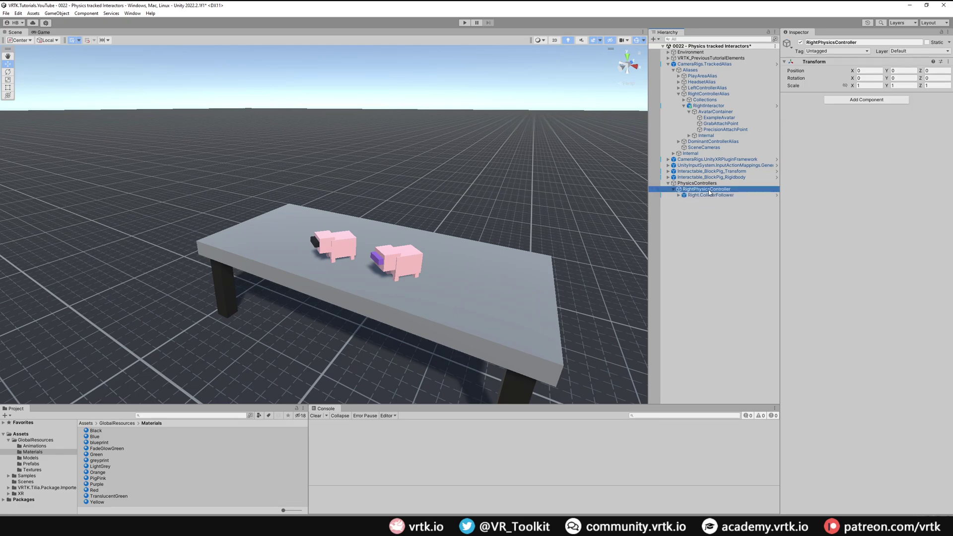
pyautogui.rightClick(710, 193)
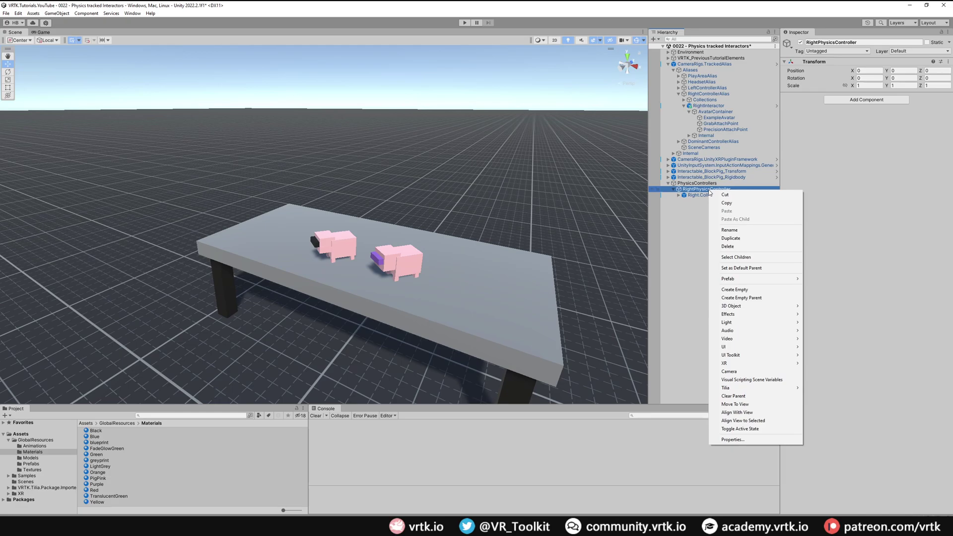
pyautogui.click(755, 290)
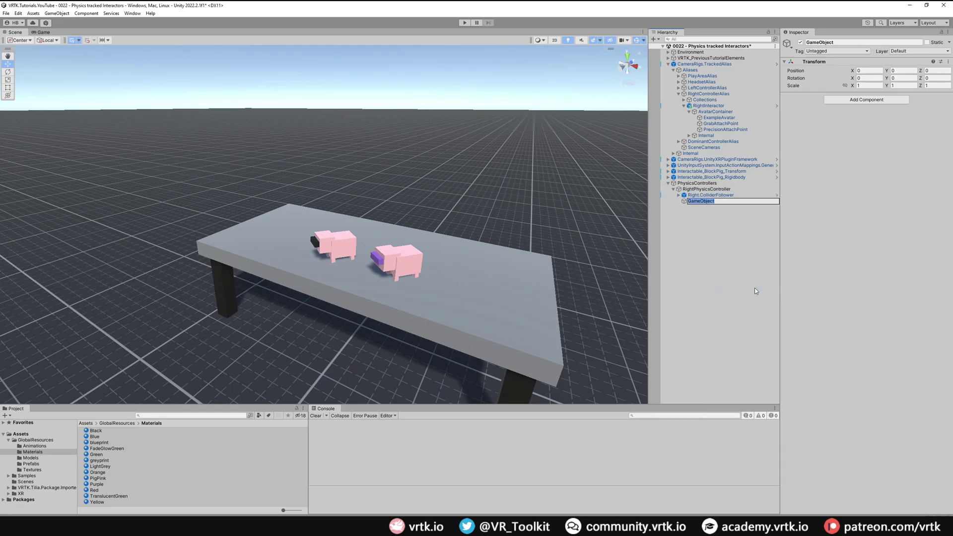
pyautogui.write('ToggleLogic')
pyautogui.press('Return')
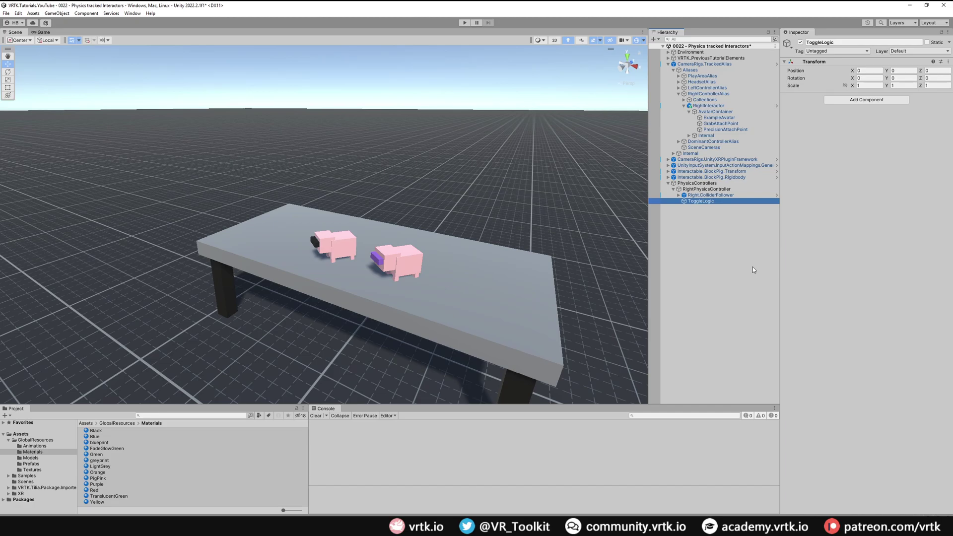
# - Create two empty child objects named Activate and Deactivate under ToggleLogic
pyautogui.rightClick(716, 202)
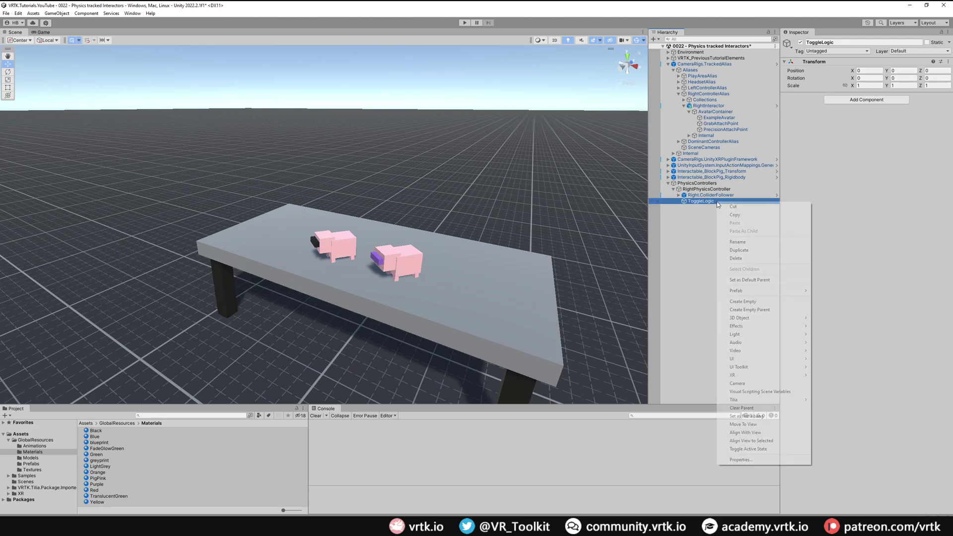
pyautogui.click(762, 303)
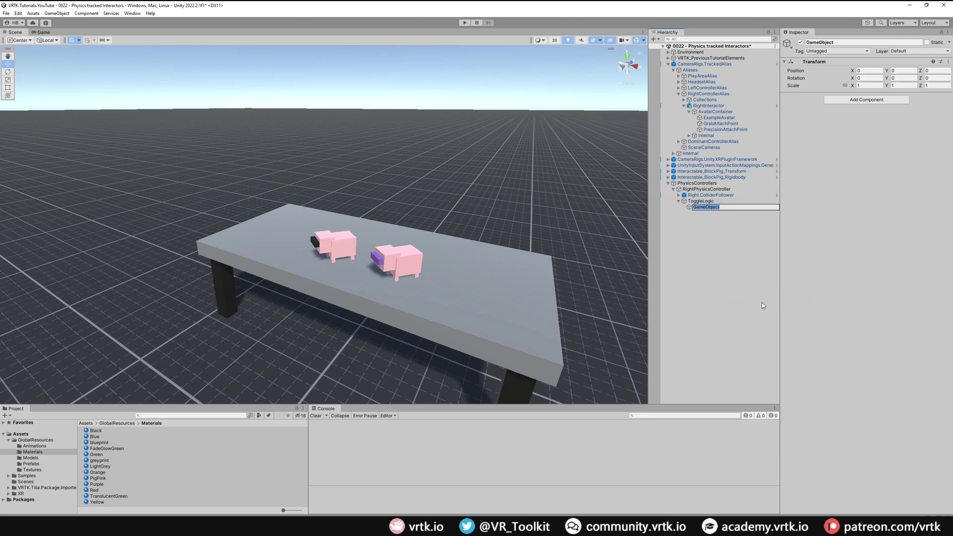
pyautogui.write('Activate')
pyautogui.press('Return')
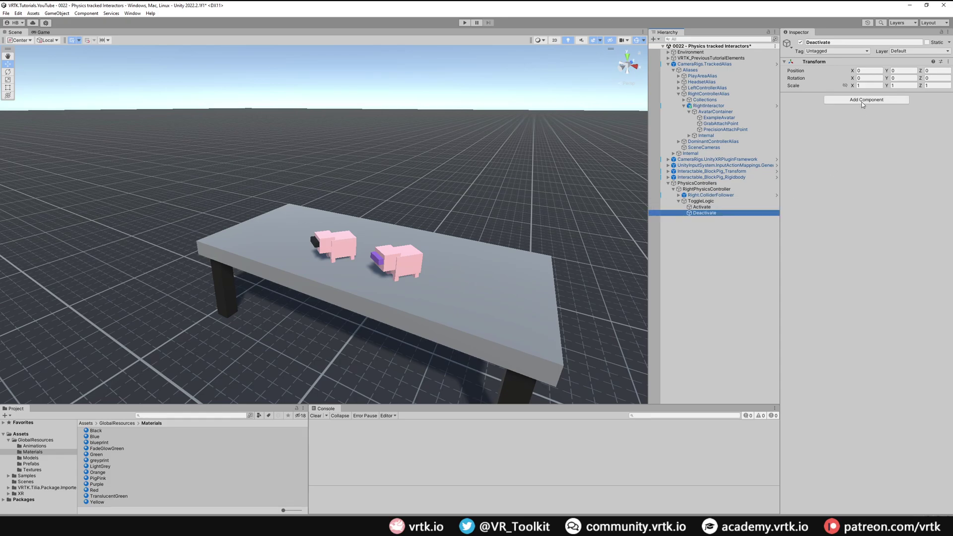
# - Add an Empty Event Proxy Emitter to Deactivate and make its Emitted event call GameObject.SetActive with false on Right.ColliderFollower
pyautogui.click(862, 99)
pyautogui.click(899, 135)
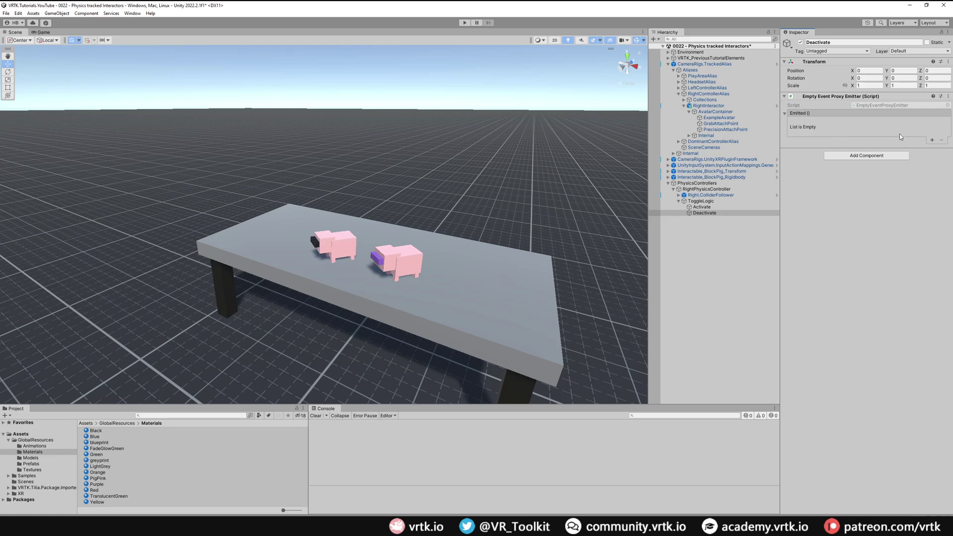
pyautogui.click(933, 141)
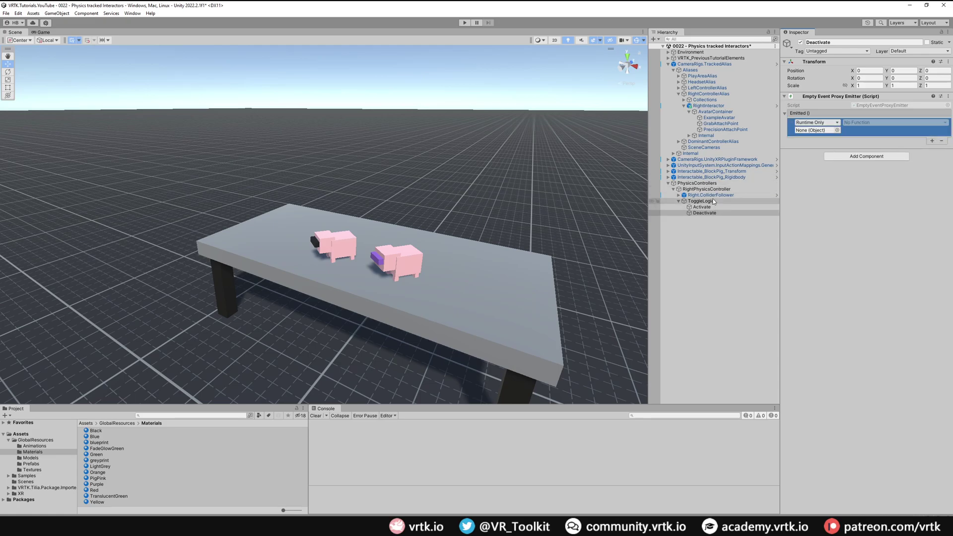
pyautogui.moveTo(722, 195); pyautogui.dragTo(817, 130)
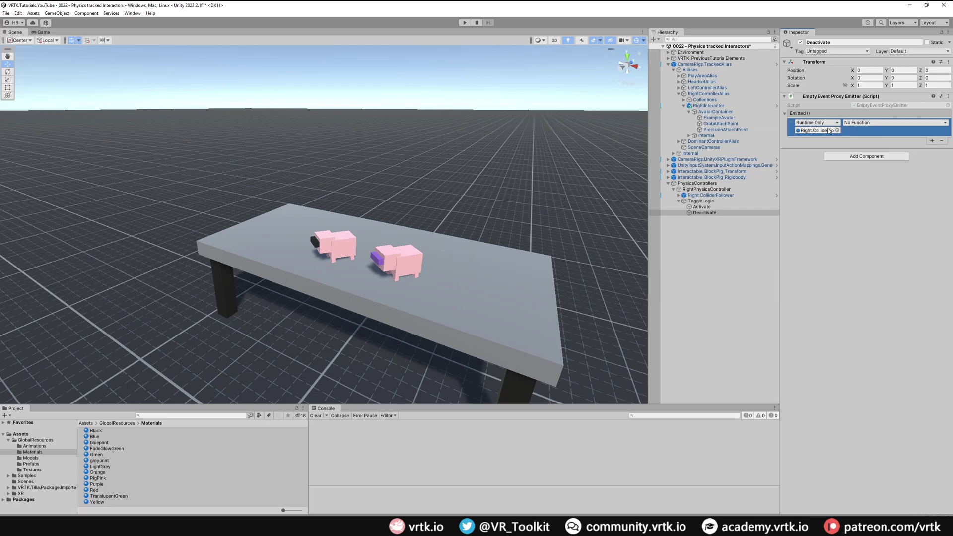
pyautogui.click(874, 125)
pyautogui.moveTo(874, 142)
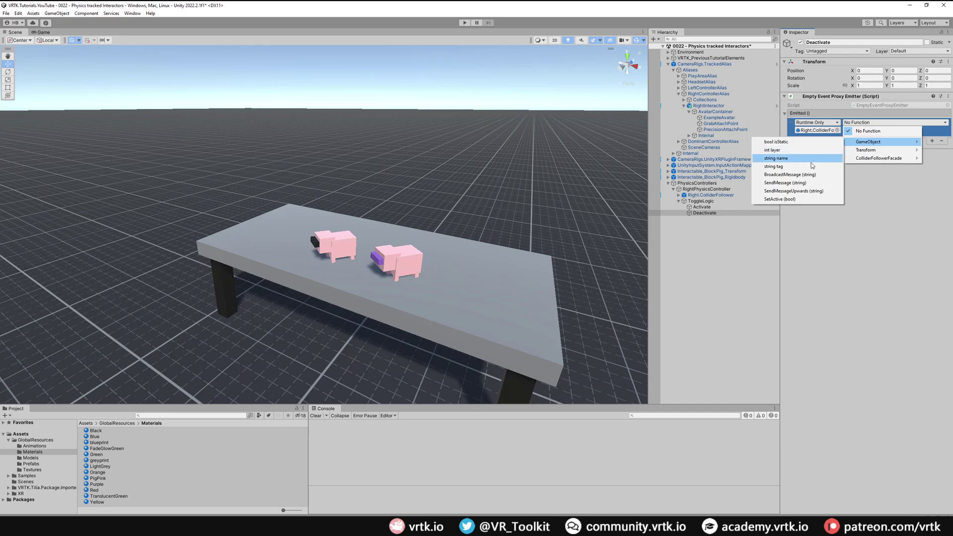
pyautogui.click(793, 200)
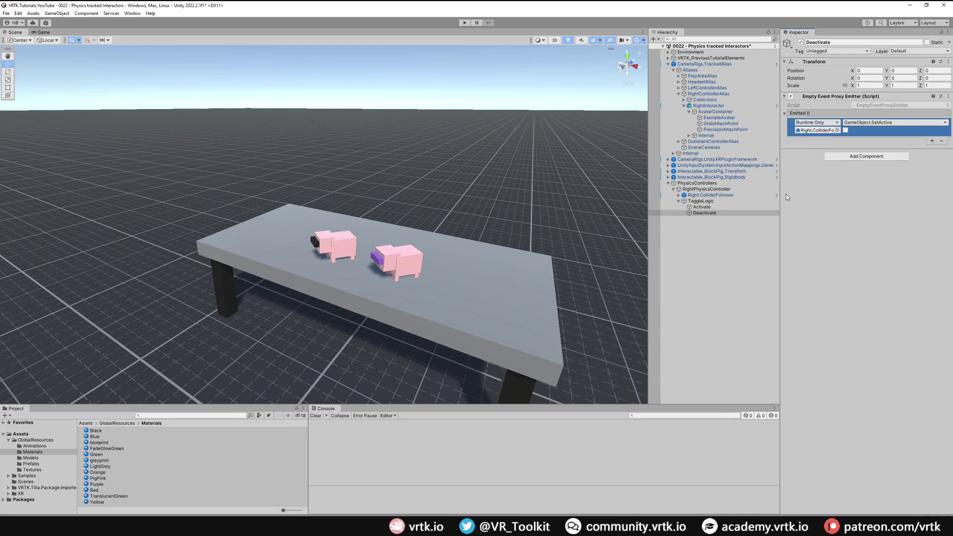
# - Add a Wait For End Of Frame Yield Emitter to Activate and make its Yielded event call GameObject.SetActive with true on Right.ColliderFollower
pyautogui.click(701, 206)
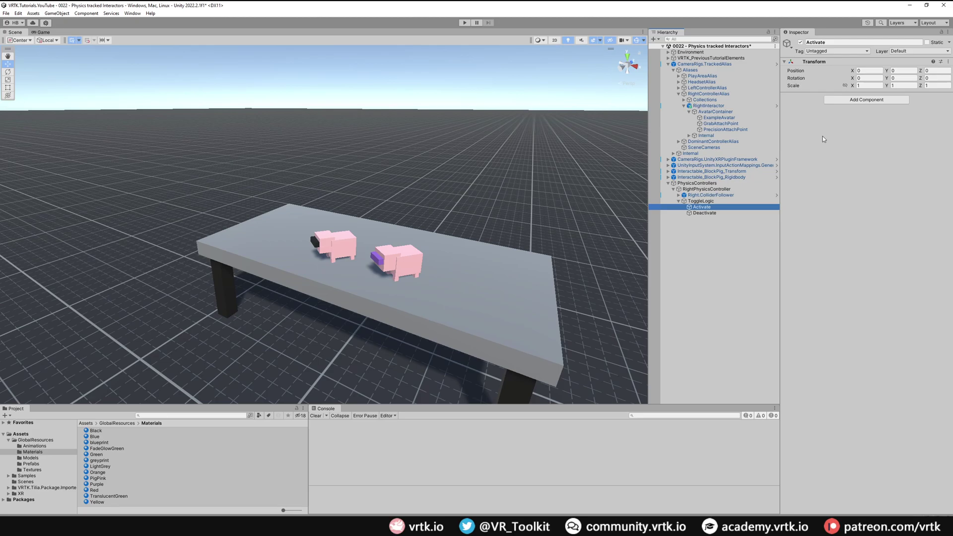
pyautogui.click(850, 102)
pyautogui.moveTo(823, 170)
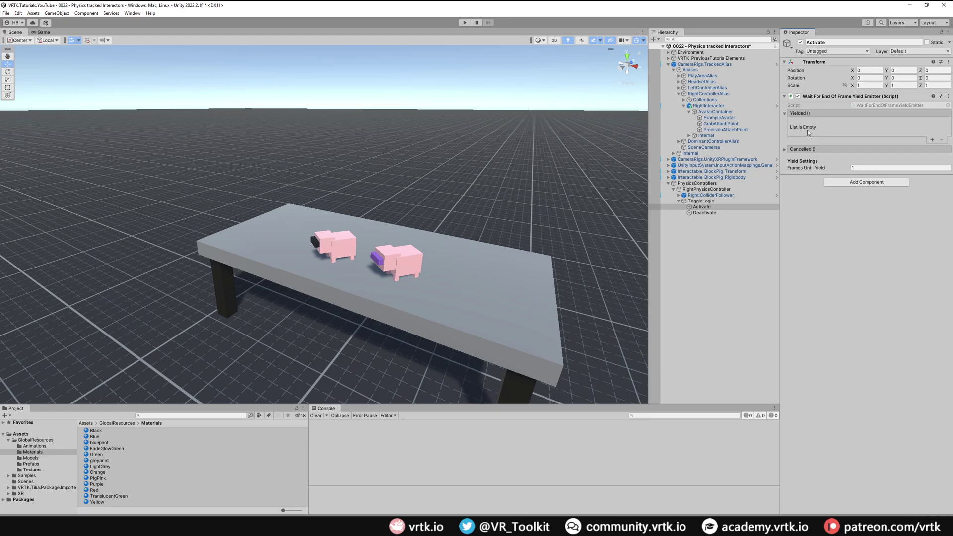
pyautogui.click(932, 140)
pyautogui.moveTo(702, 207); pyautogui.dragTo(812, 131)
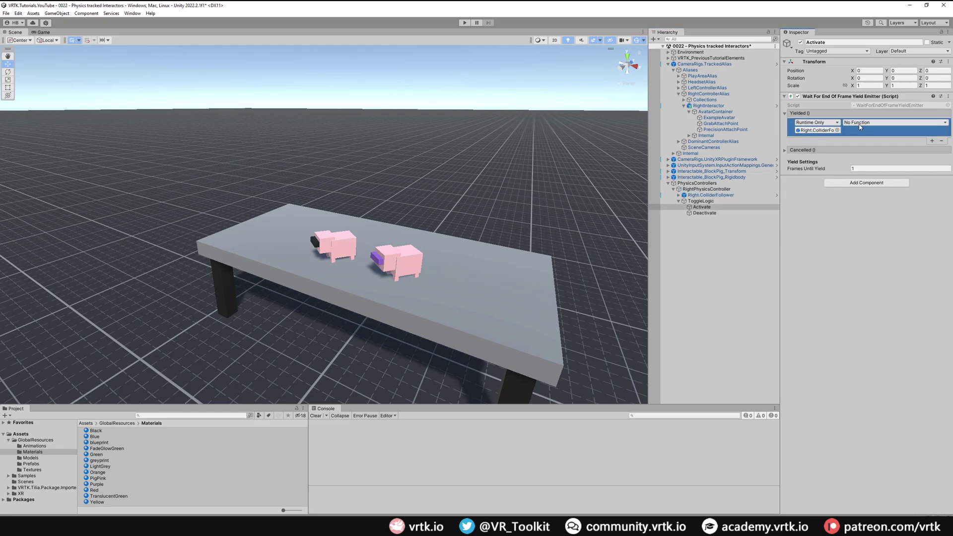
pyautogui.click(861, 124)
pyautogui.moveTo(866, 143)
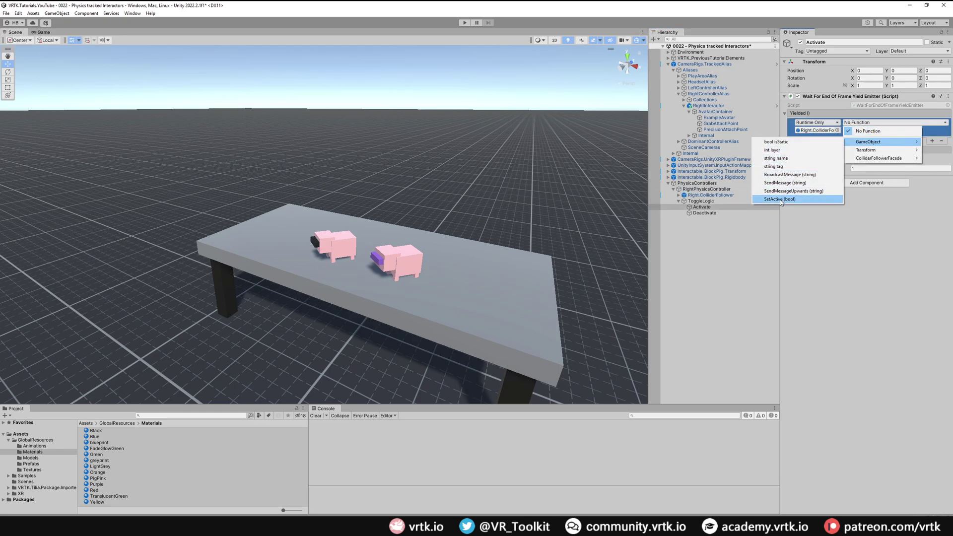
pyautogui.click(780, 199)
pyautogui.click(845, 130)
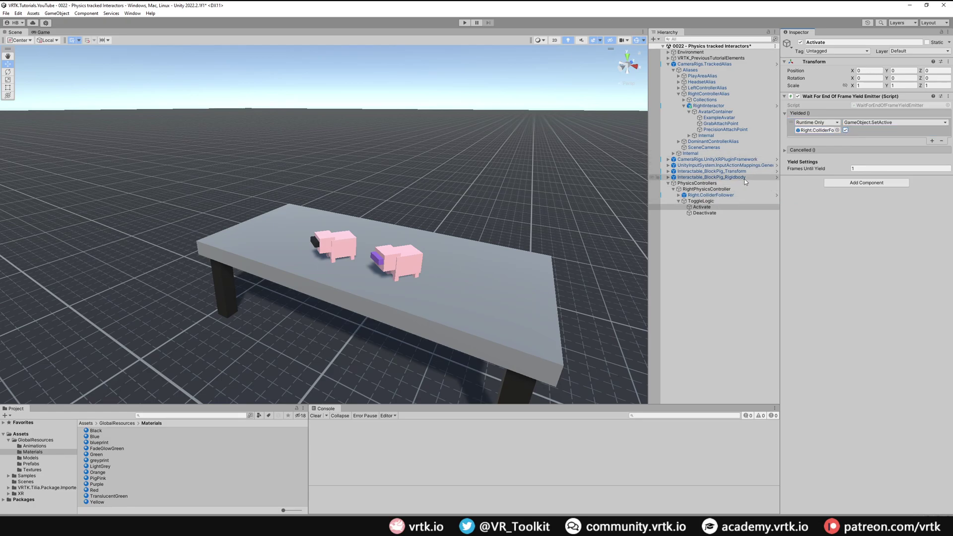
# - Add a Boolean Action component to the ToggleLogic object
pyautogui.click(714, 200)
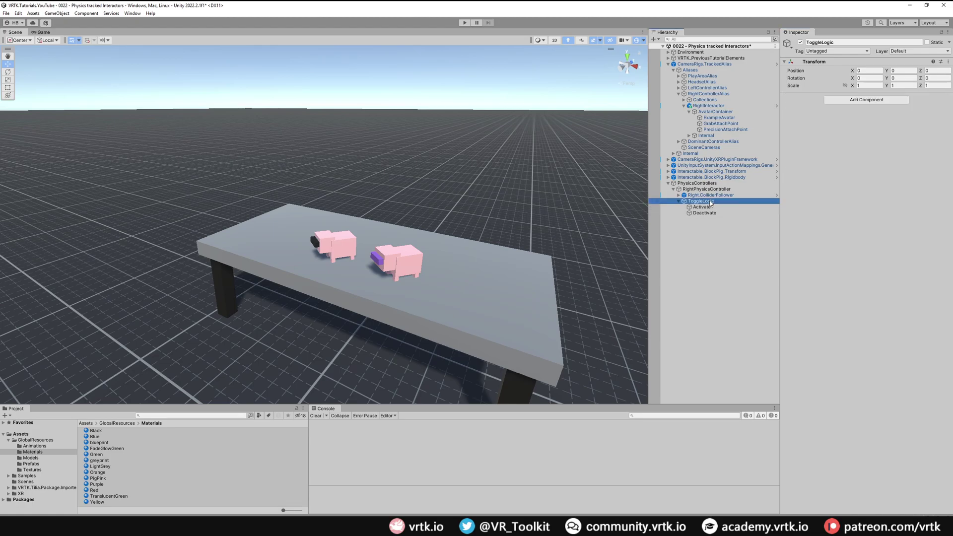
pyautogui.click(857, 99)
pyautogui.click(827, 145)
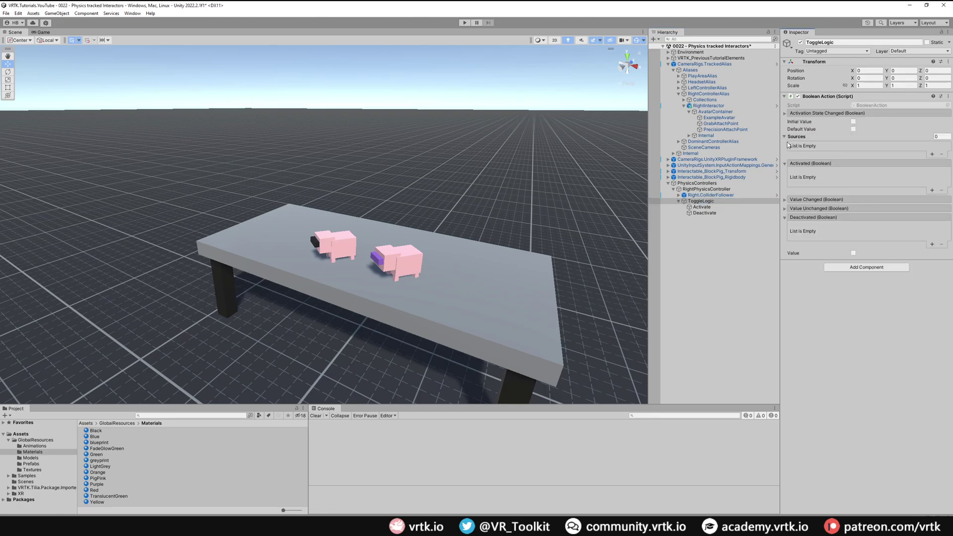
# - Add one source to ToggleLogic's Boolean Action and assign RightGrip_Press, the grab action used by RightInteractor
pyautogui.click(718, 106)
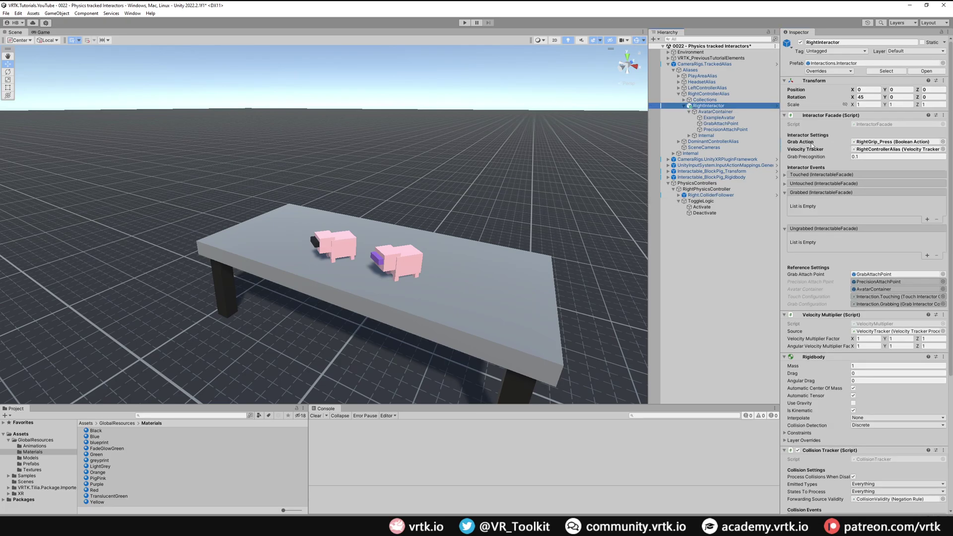
pyautogui.click(858, 144)
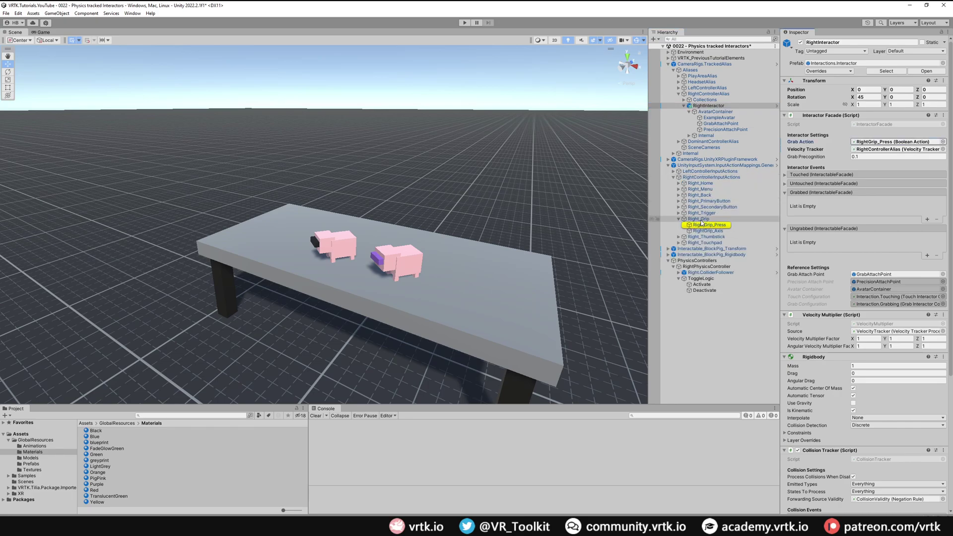
pyautogui.click(705, 279)
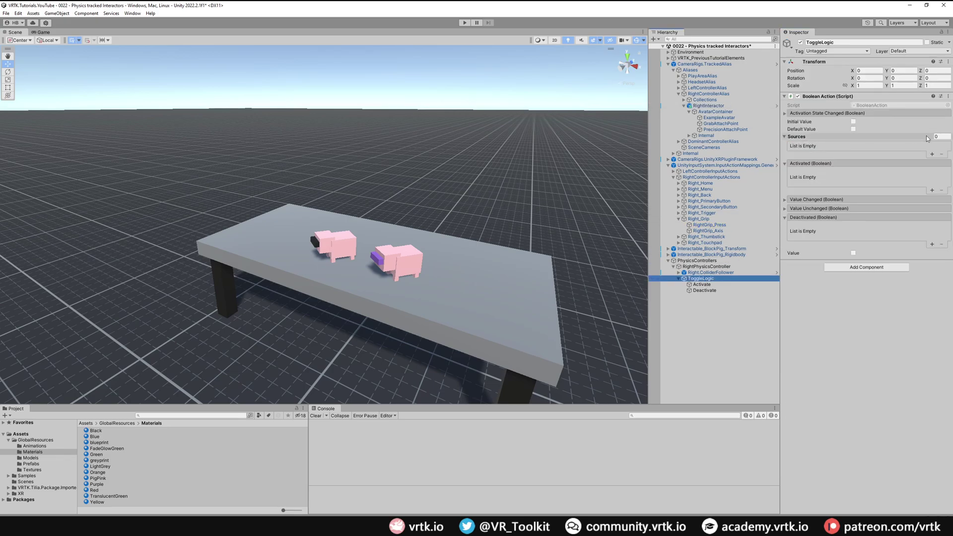
pyautogui.click(938, 136)
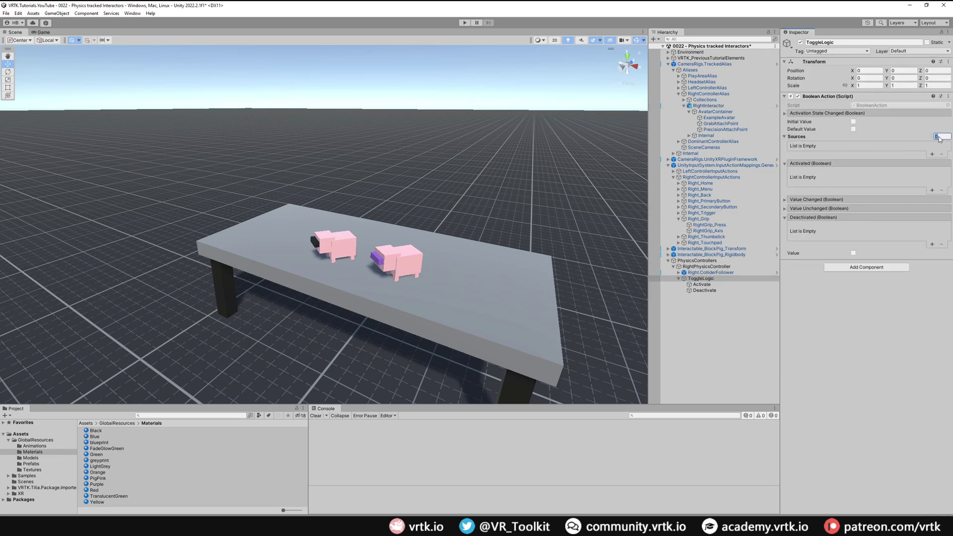
pyautogui.write('1')
pyautogui.press('Return')
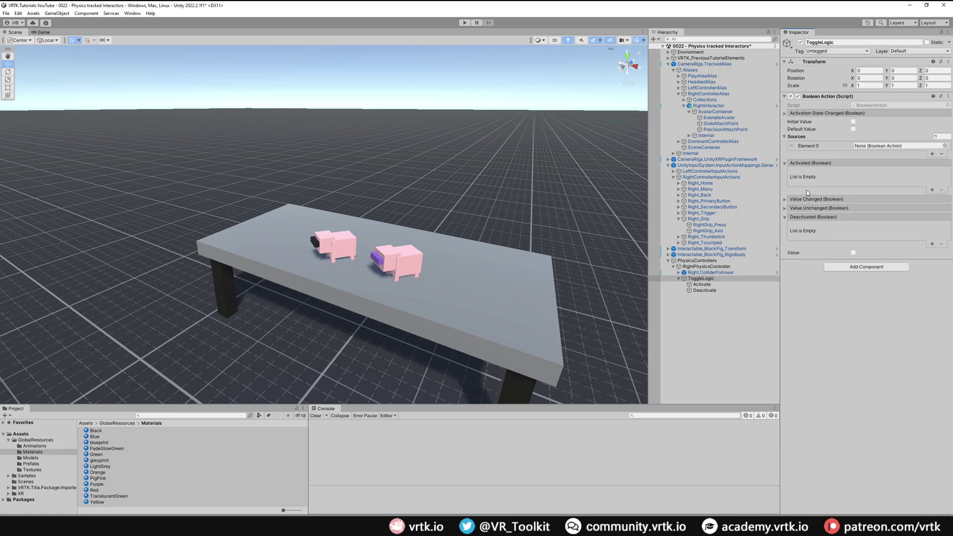
pyautogui.click(712, 226)
pyautogui.moveTo(712, 227); pyautogui.dragTo(858, 150)
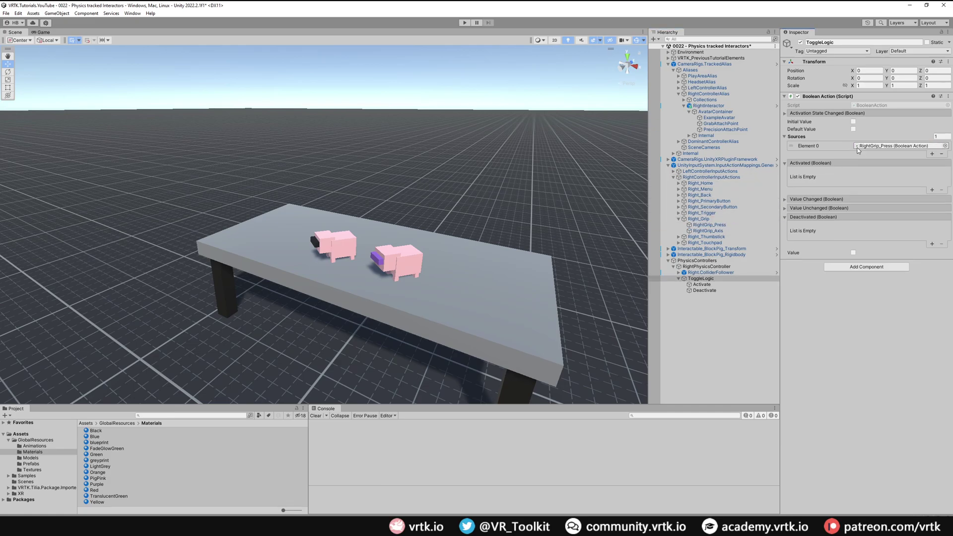
# - Make ToggleLogic's Activated event call WaitForEndOfFrameYieldEmitter.Begin on the Activate object
pyautogui.click(932, 190)
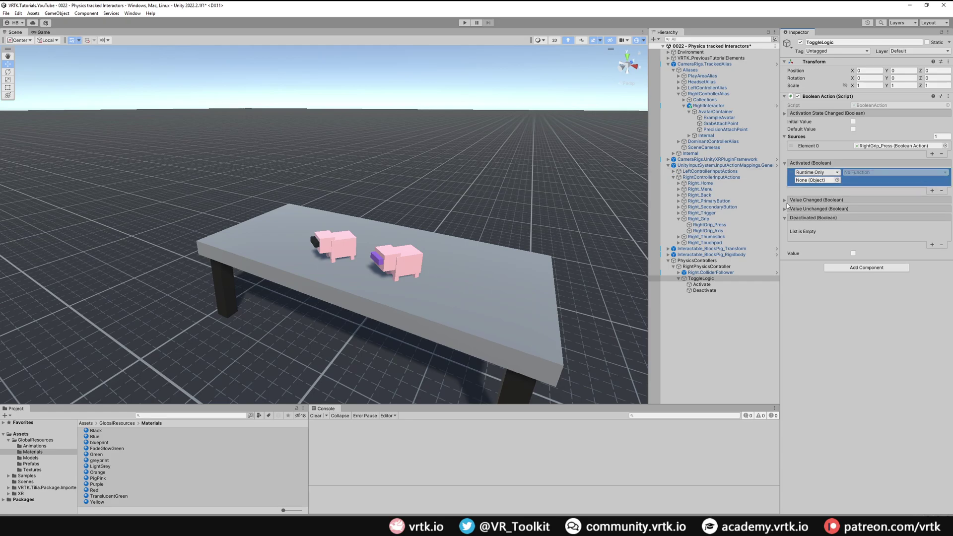
pyautogui.moveTo(702, 284); pyautogui.dragTo(818, 181)
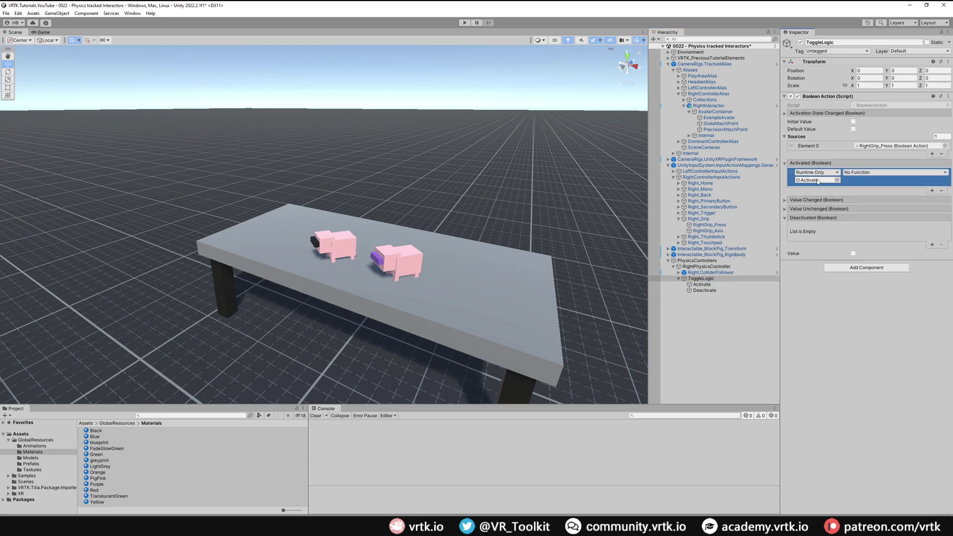
pyautogui.click(859, 174)
pyautogui.moveTo(874, 207)
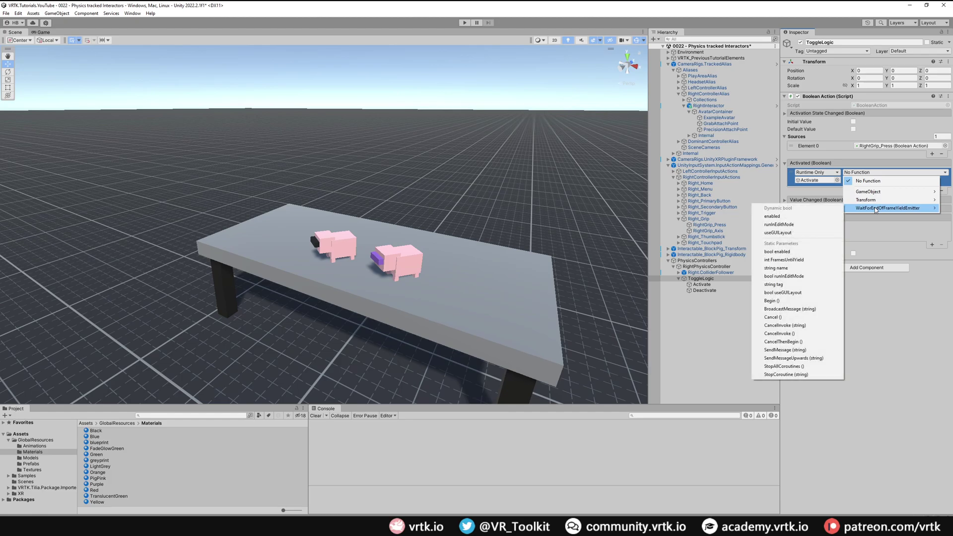
pyautogui.click(772, 301)
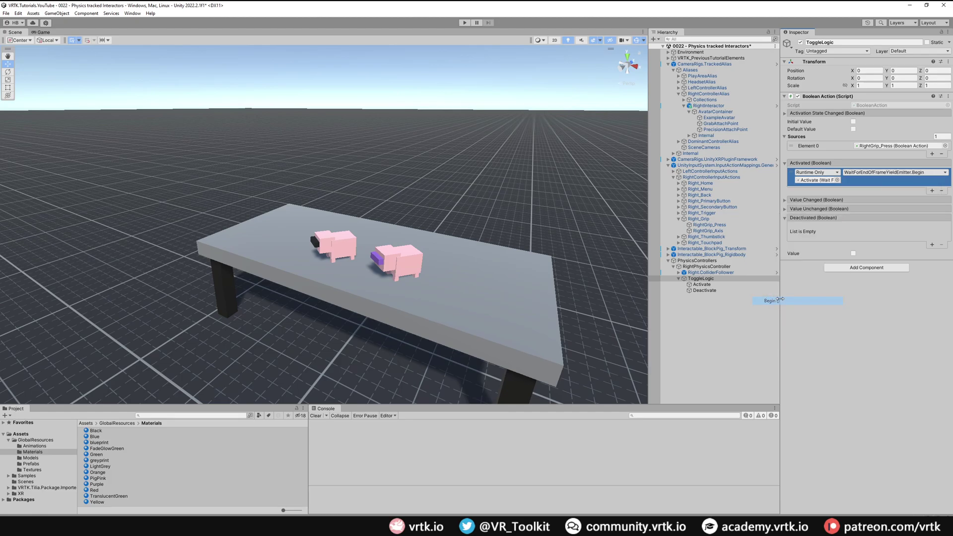
# - Make ToggleLogic's Deactivated event call EmptyEventProxyEmitter.Receive on the Deactivate object
pyautogui.click(932, 244)
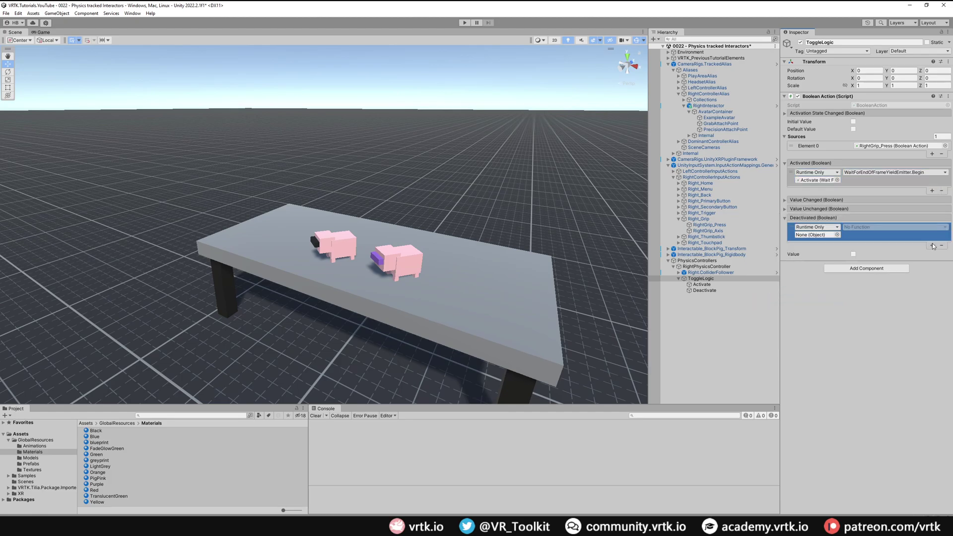
pyautogui.moveTo(704, 291); pyautogui.dragTo(804, 236)
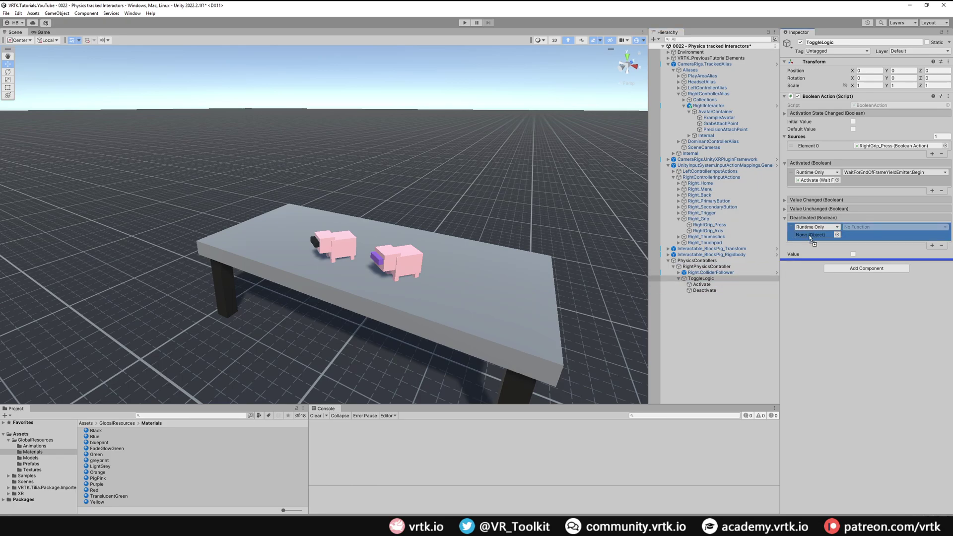
pyautogui.click(855, 232)
pyautogui.moveTo(876, 264)
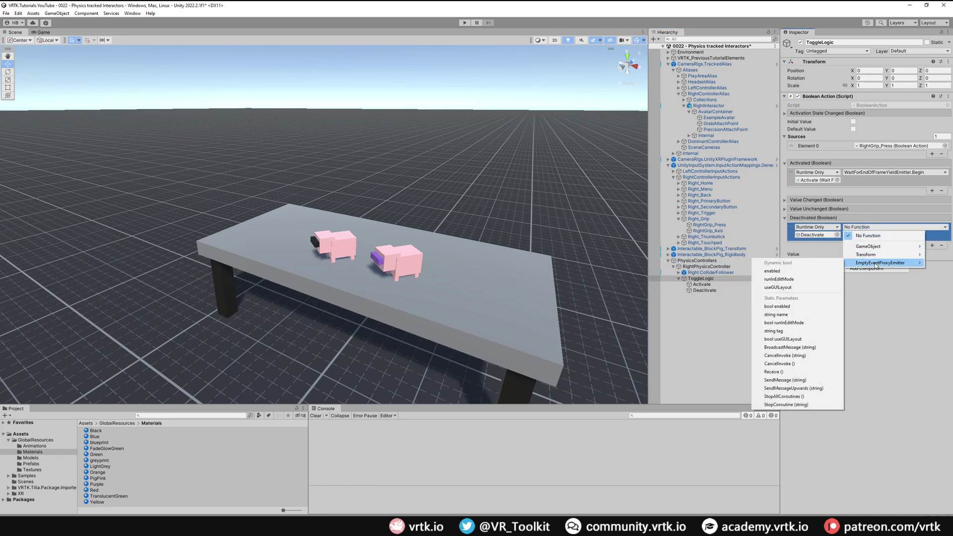
pyautogui.click(786, 372)
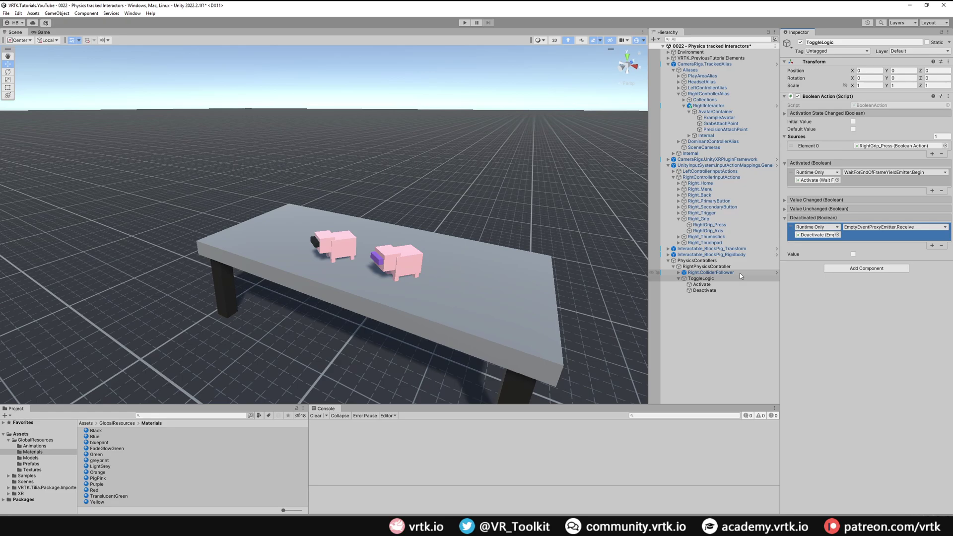
# - Make RightInteractor's Grabbed event call EmptyEventProxyEmitter.Receive on the Deactivate object
pyautogui.click(668, 165)
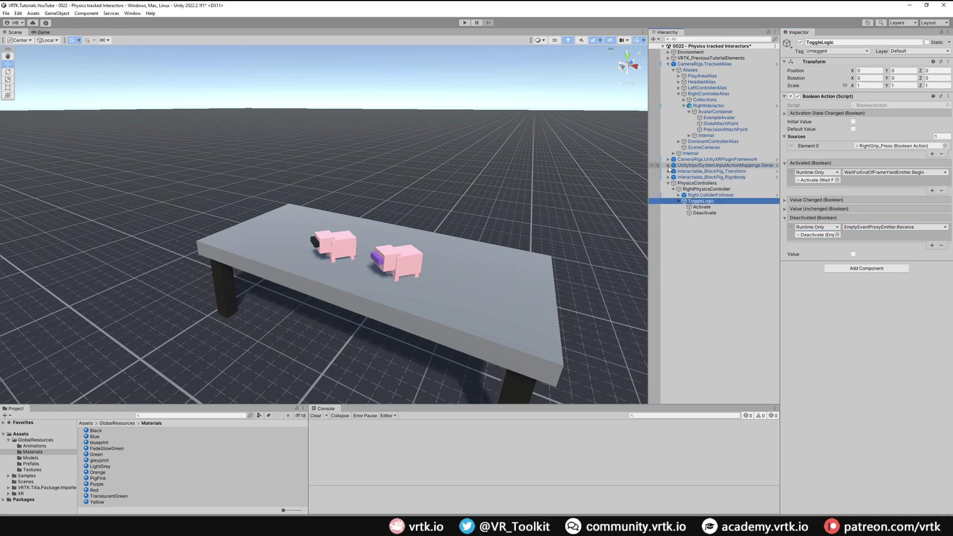
pyautogui.click(689, 111)
pyautogui.click(683, 106)
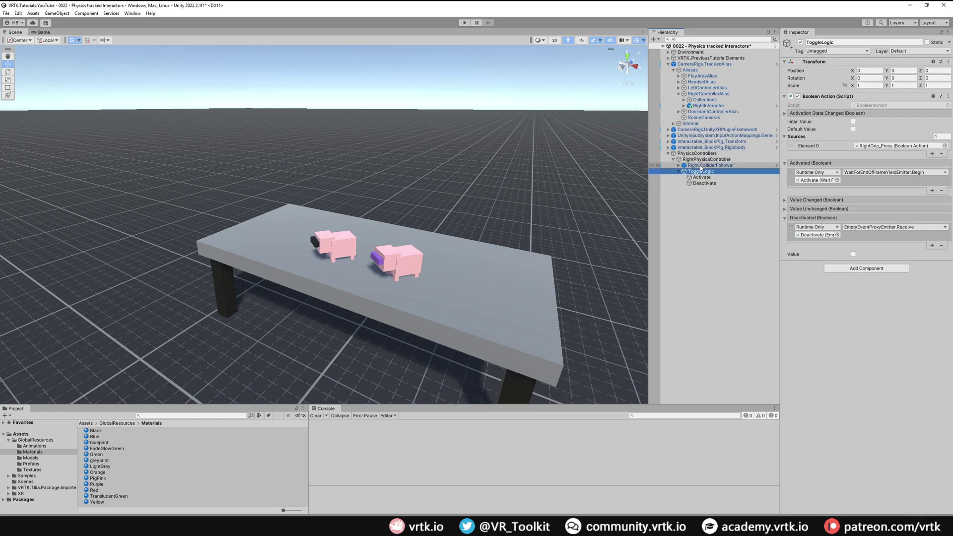
pyautogui.click(715, 106)
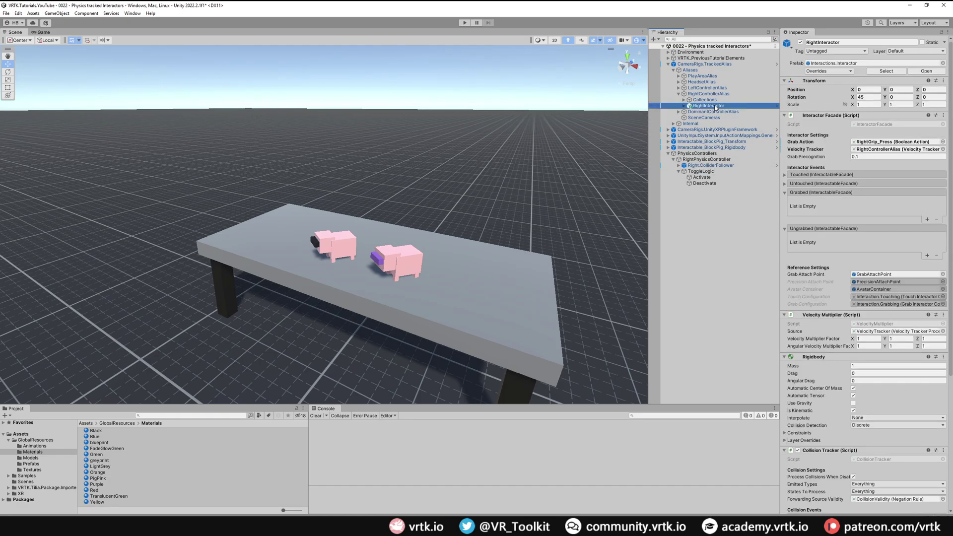
pyautogui.click(928, 220)
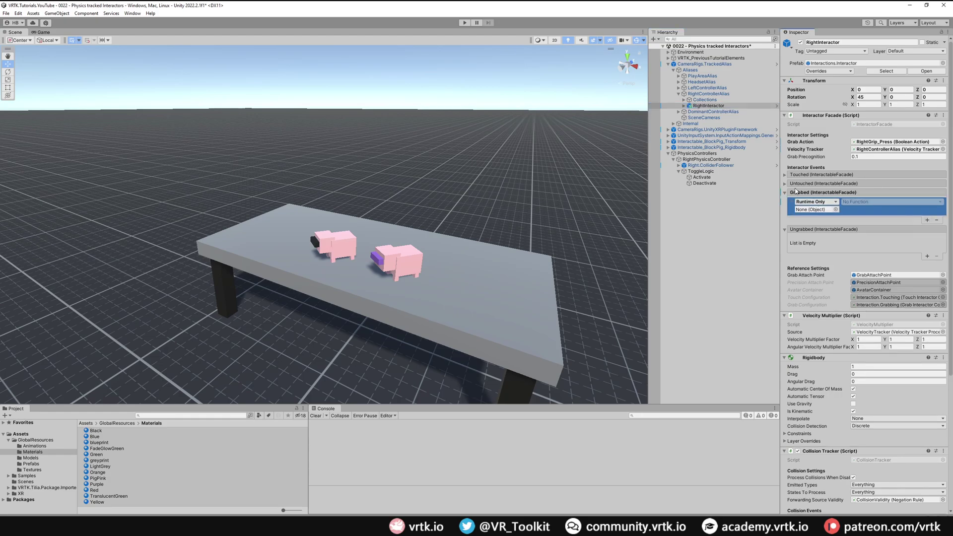
pyautogui.moveTo(704, 182); pyautogui.dragTo(800, 209)
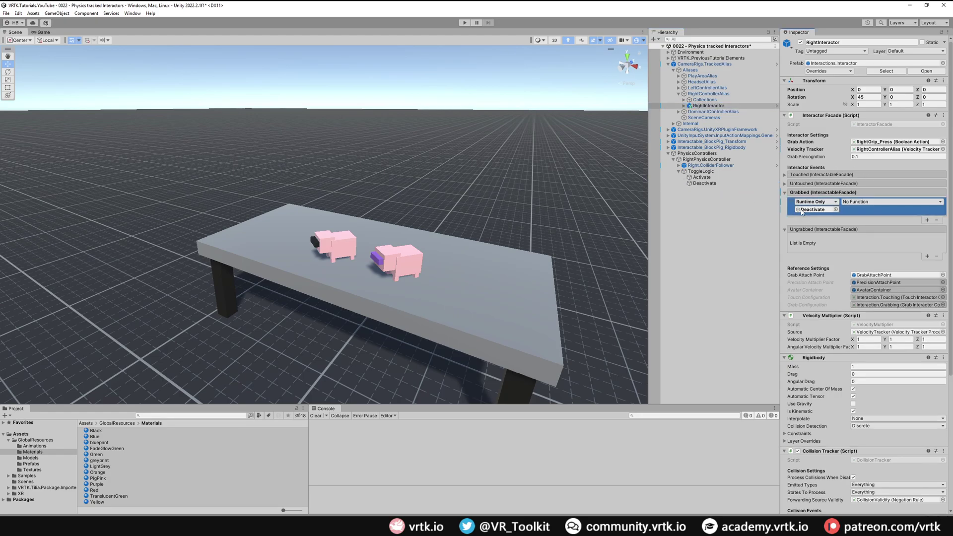
pyautogui.click(854, 202)
pyautogui.moveTo(868, 238)
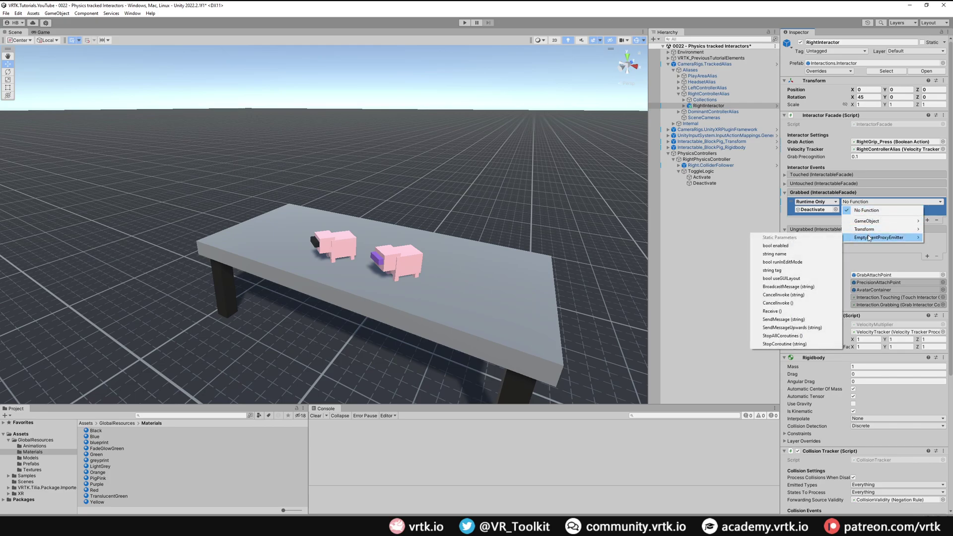
pyautogui.click(775, 311)
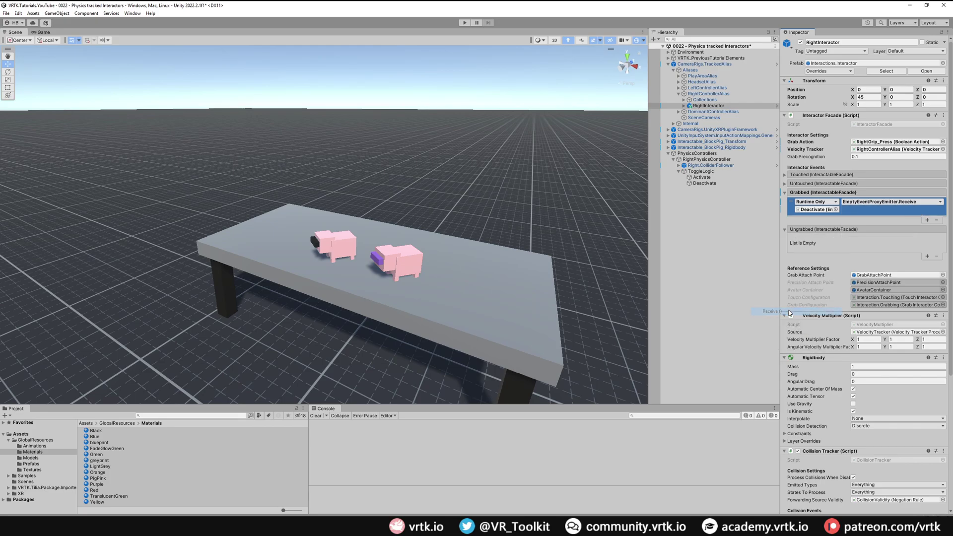
# - Add a second Grabbed listener on RightInteractor that calls GameObject.SetActive with false on ToggleLogic
pyautogui.click(927, 220)
pyautogui.moveTo(700, 172); pyautogui.dragTo(813, 227)
pyautogui.click(861, 221)
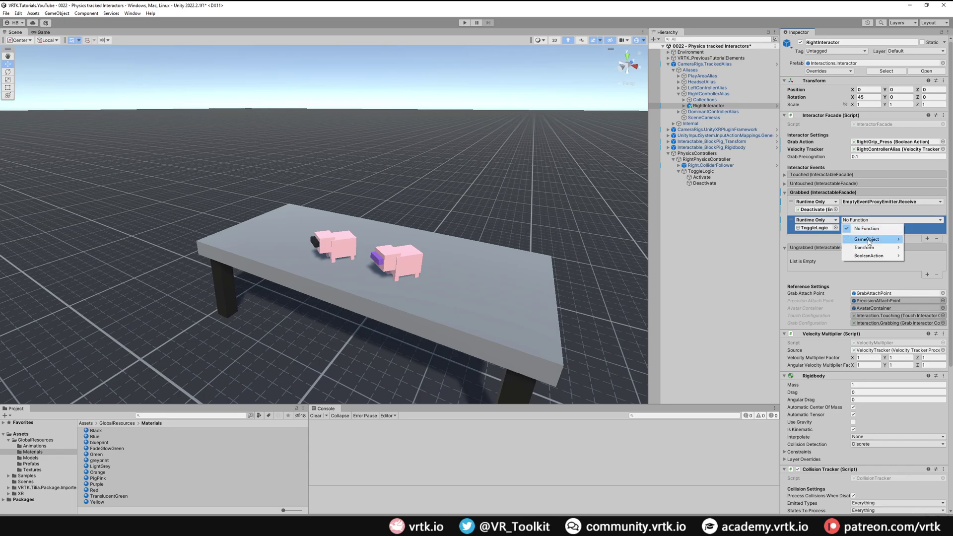
pyautogui.moveTo(868, 240)
pyautogui.click(793, 306)
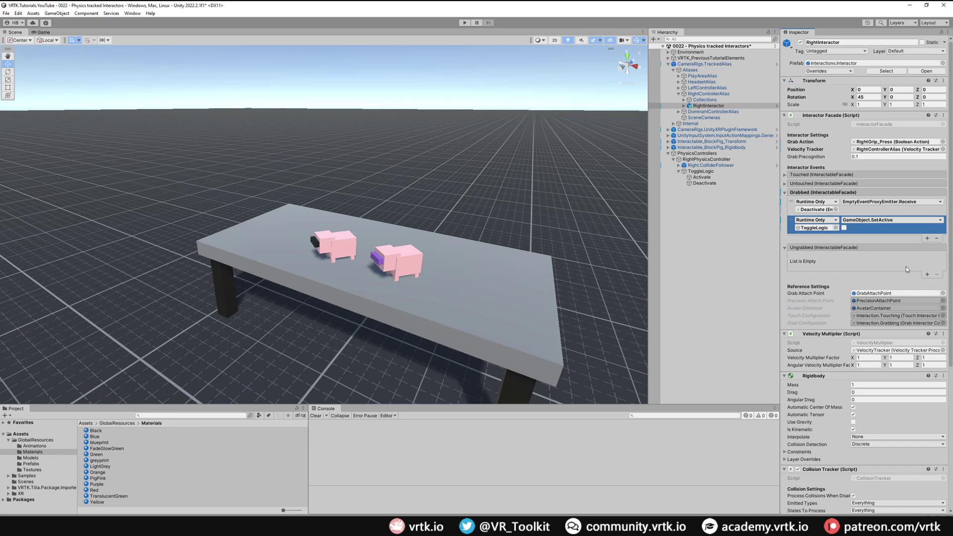
# - Make RightInteractor's Ungrabbed event call GameObject.SetActive with true on ToggleLogic
pyautogui.click(928, 275)
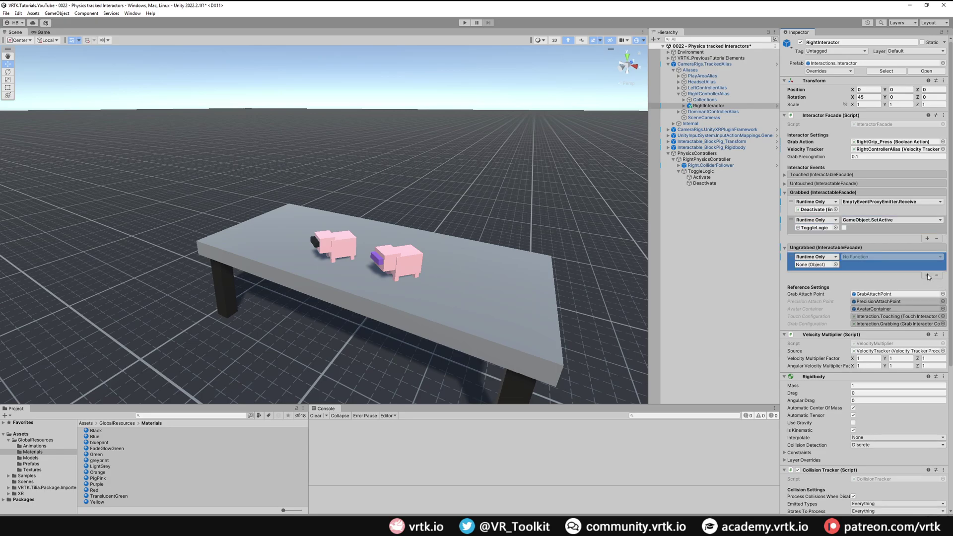
pyautogui.moveTo(752, 199); pyautogui.dragTo(816, 264)
pyautogui.click(873, 257)
pyautogui.moveTo(870, 276)
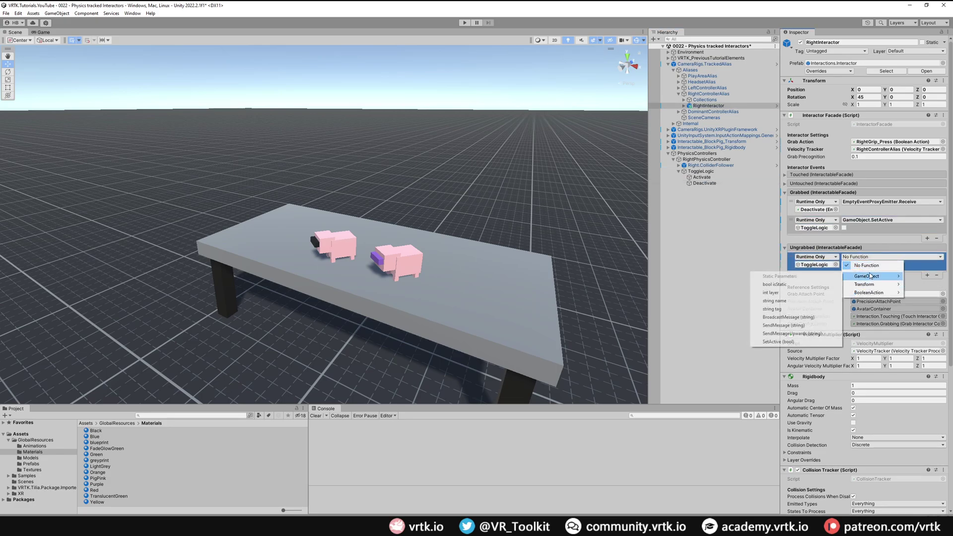
pyautogui.click(778, 341)
pyautogui.click(845, 265)
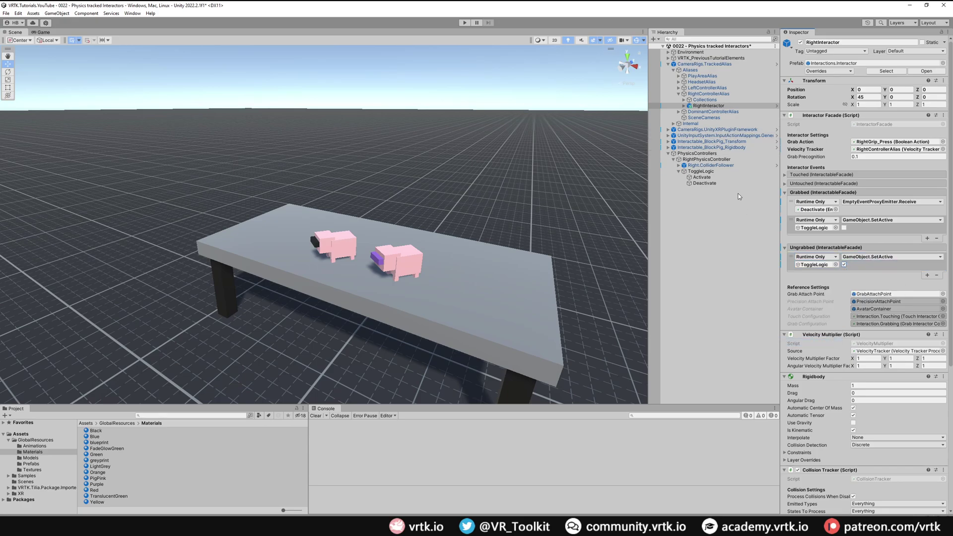
# - Set the Right.ColliderFollower object inactive in the scene
pyautogui.click(719, 166)
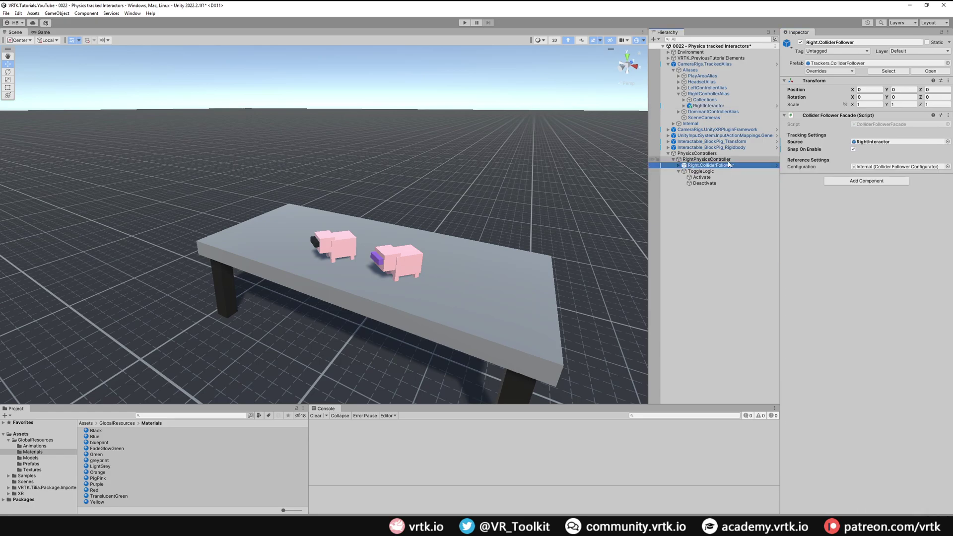
pyautogui.click(800, 42)
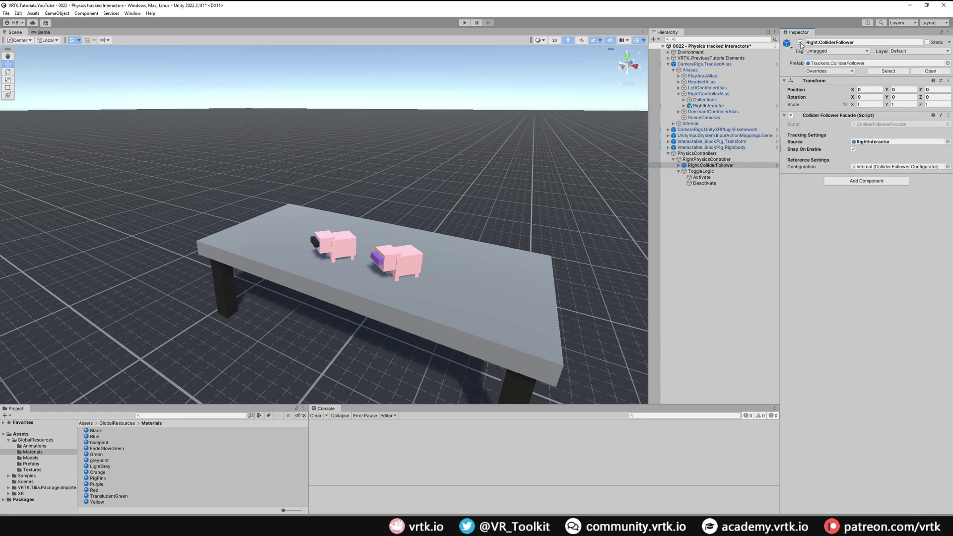
# - Duplicate RightPhysicsController and rename the copy LeftPhysicsController
pyautogui.click(674, 159)
pyautogui.click(699, 160)
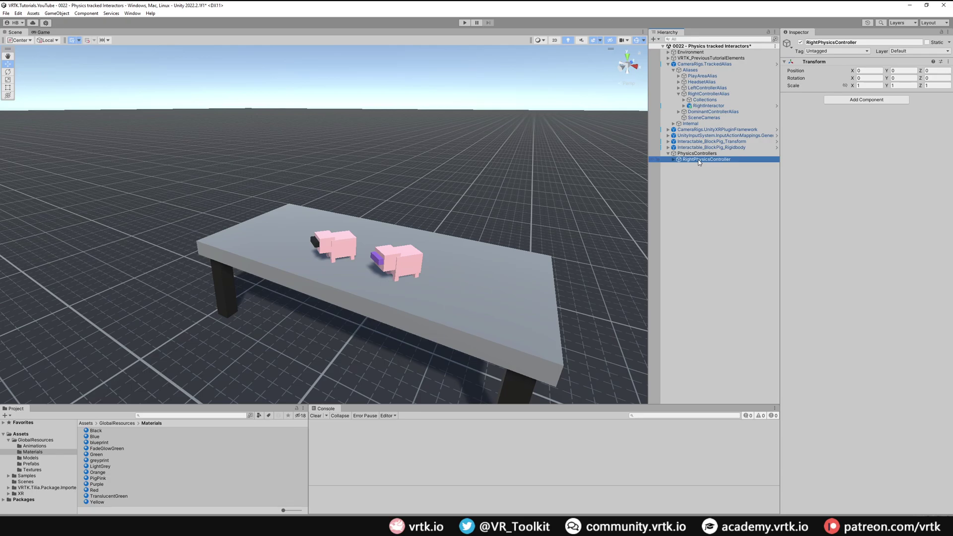
pyautogui.hotkey('ctrl', 'd')
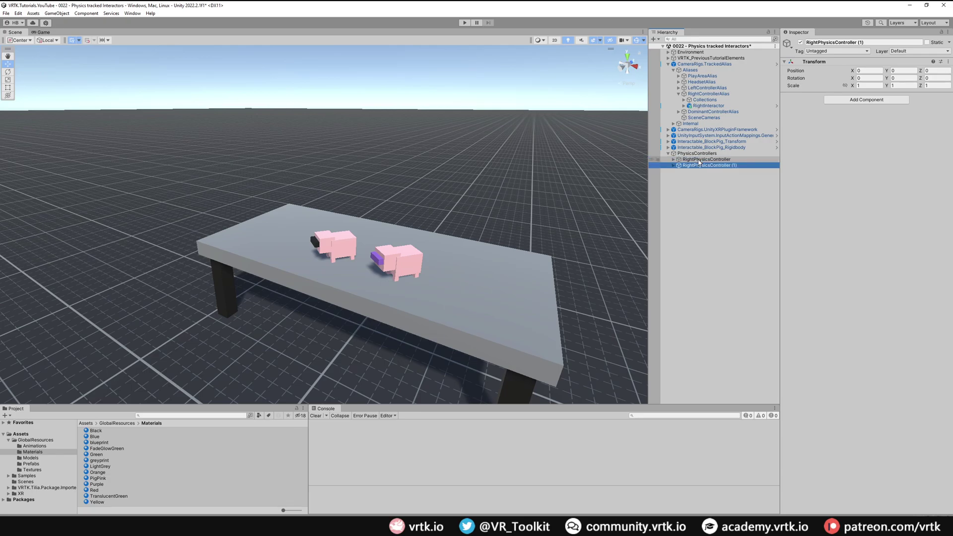
pyautogui.press('F2')
pyautogui.write('LeftPhysicsController')
pyautogui.press('Return')
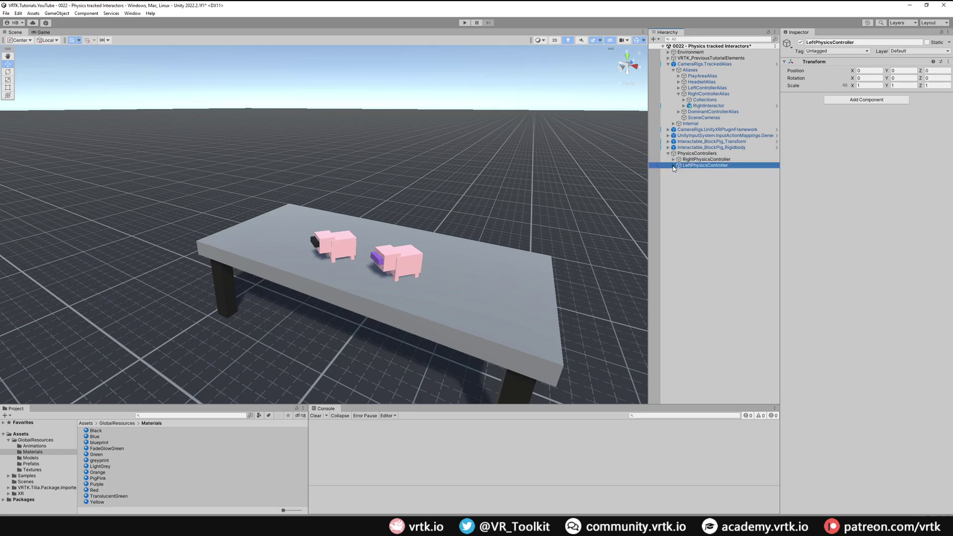
# - Rename the collider follower under LeftPhysicsController to Left.ColliderFollower and set its Source to LeftInteractor
pyautogui.click(674, 166)
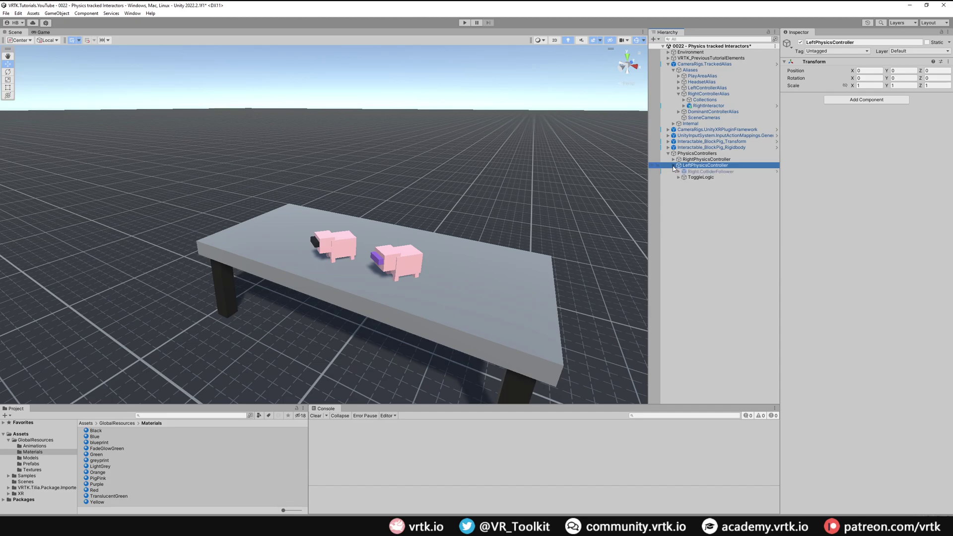
pyautogui.click(700, 173)
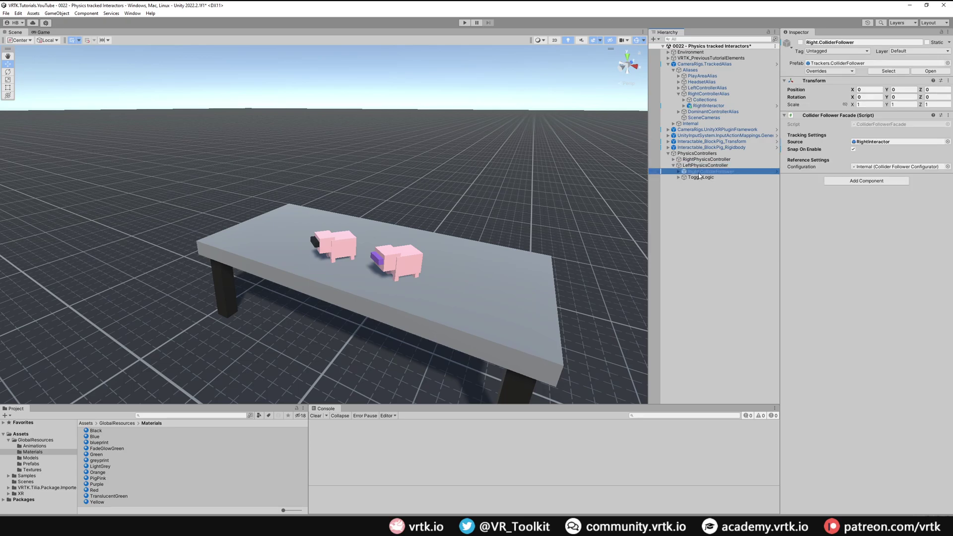
pyautogui.write('Left')
pyautogui.press('Return')
pyautogui.click(678, 88)
pyautogui.moveTo(710, 101); pyautogui.dragTo(873, 144)
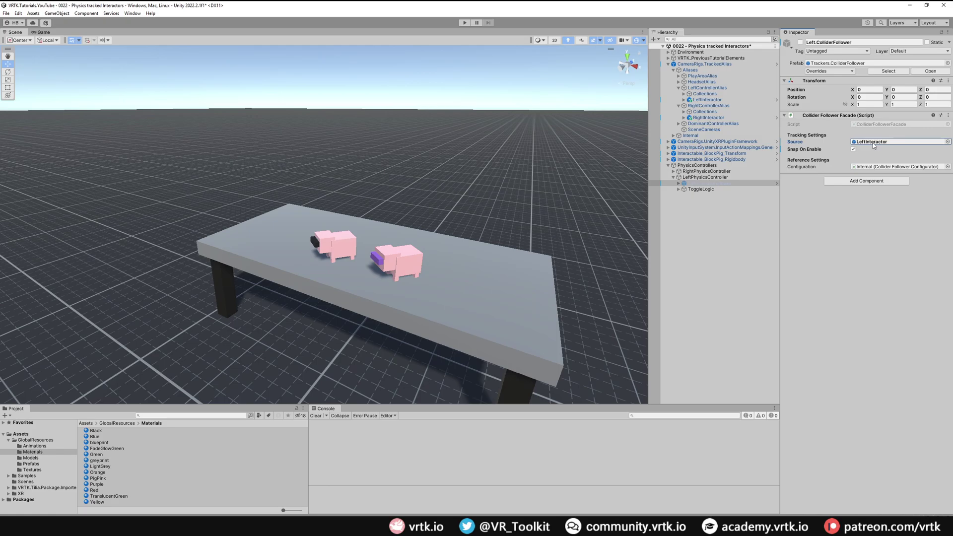
# - Replace the Boolean Action source of the ToggleLogic under LeftPhysicsController with LeftGrip_Press
pyautogui.click(710, 190)
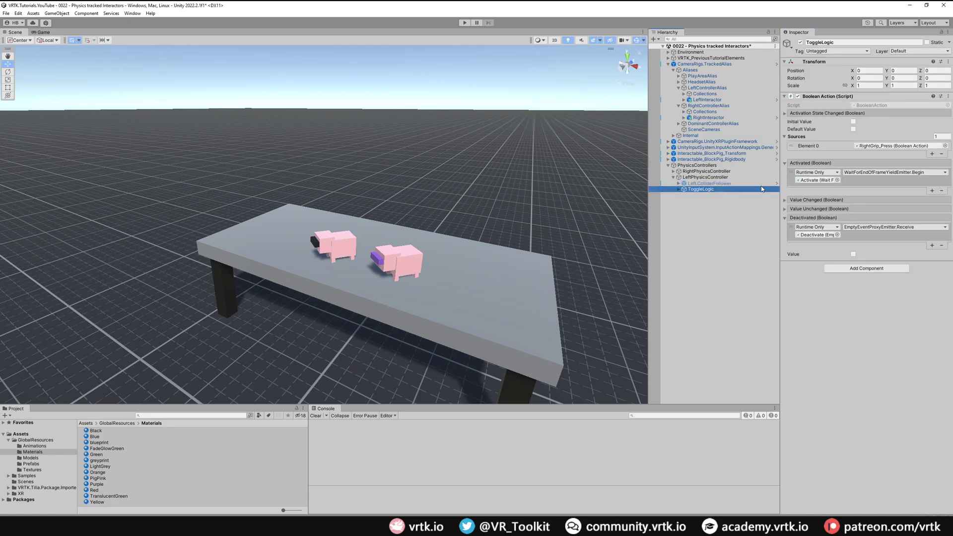
pyautogui.click(883, 146)
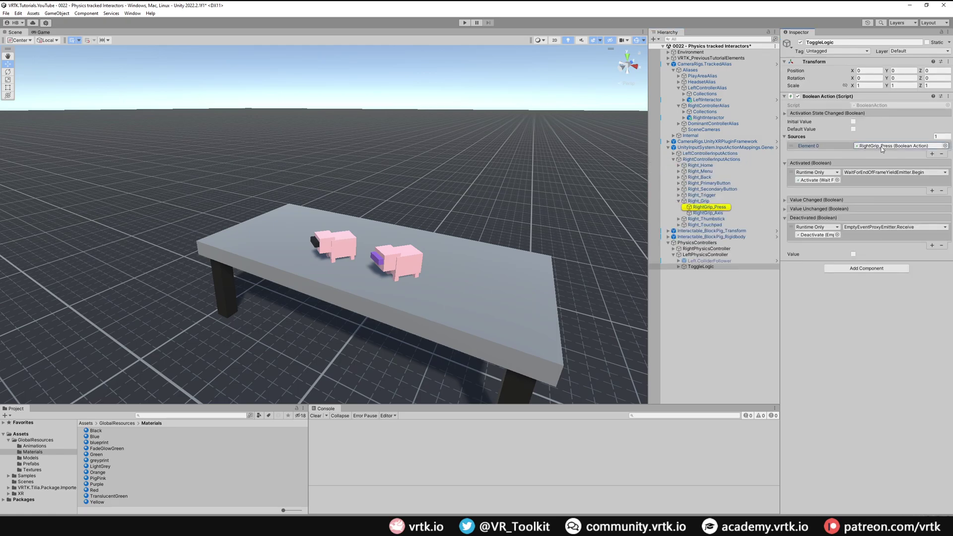
pyautogui.click(673, 159)
pyautogui.click(673, 154)
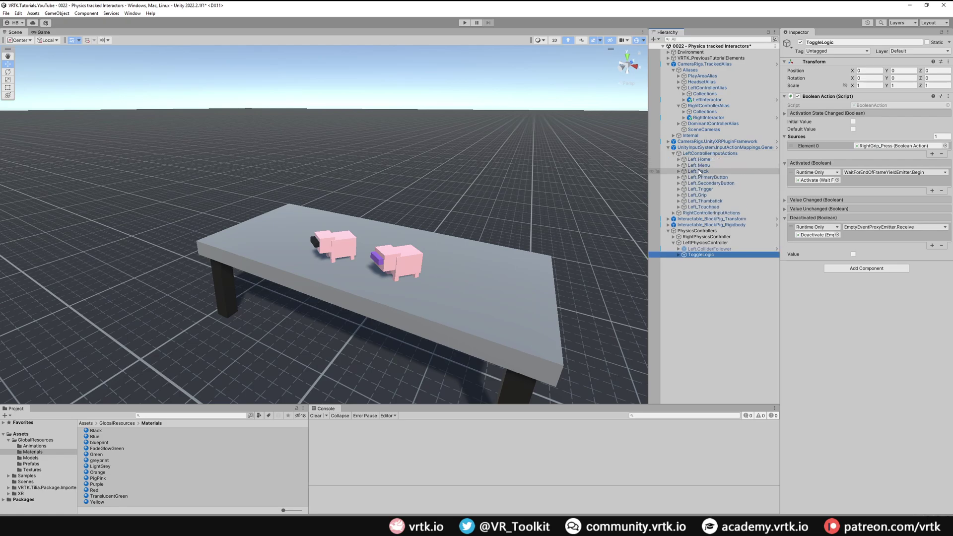
pyautogui.click(678, 195)
pyautogui.moveTo(708, 201); pyautogui.dragTo(896, 149)
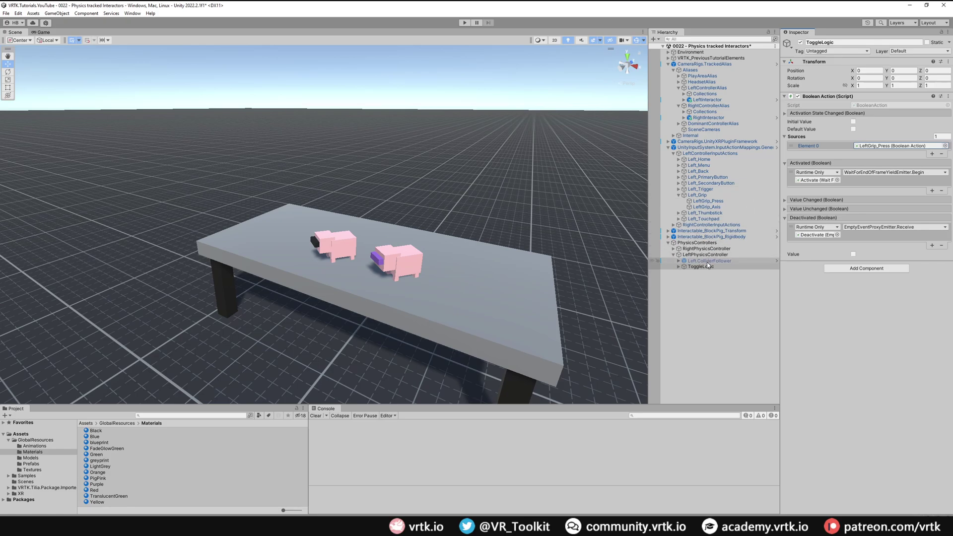
# - Add two listeners to LeftInteractor's Grabbed event and make the first call EmptyEventProxyEmitter.Receive on the left controller's Deactivate object
pyautogui.click(715, 101)
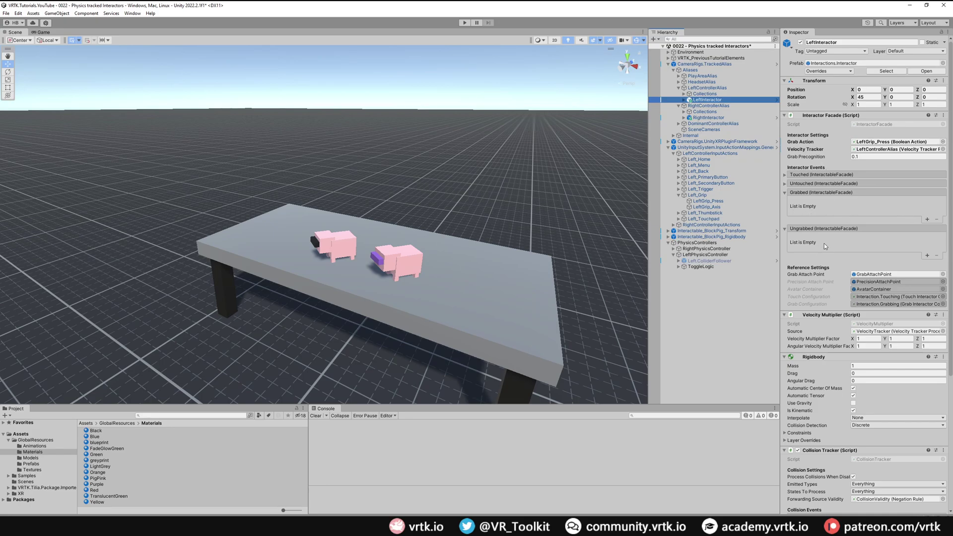
pyautogui.click(926, 219)
pyautogui.click(926, 219)
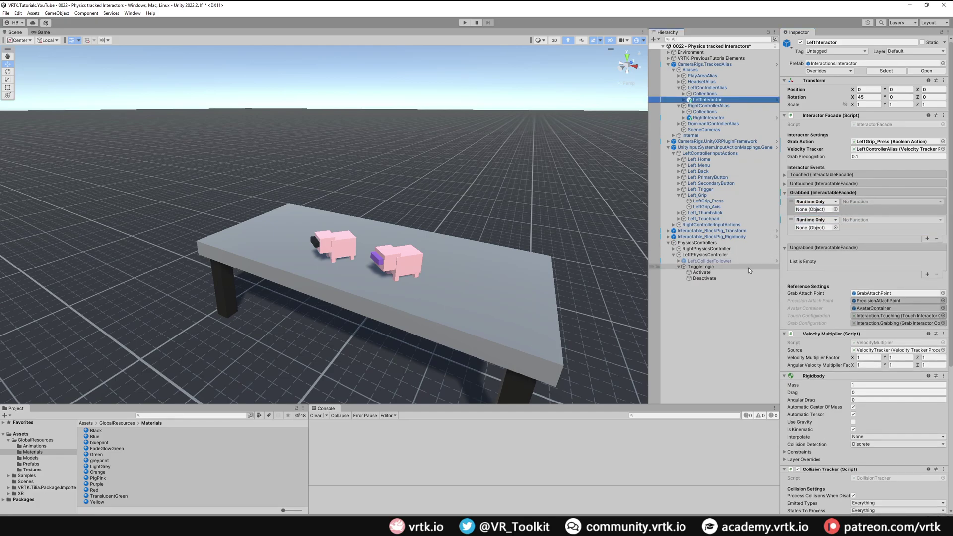
pyautogui.moveTo(707, 279); pyautogui.dragTo(813, 208)
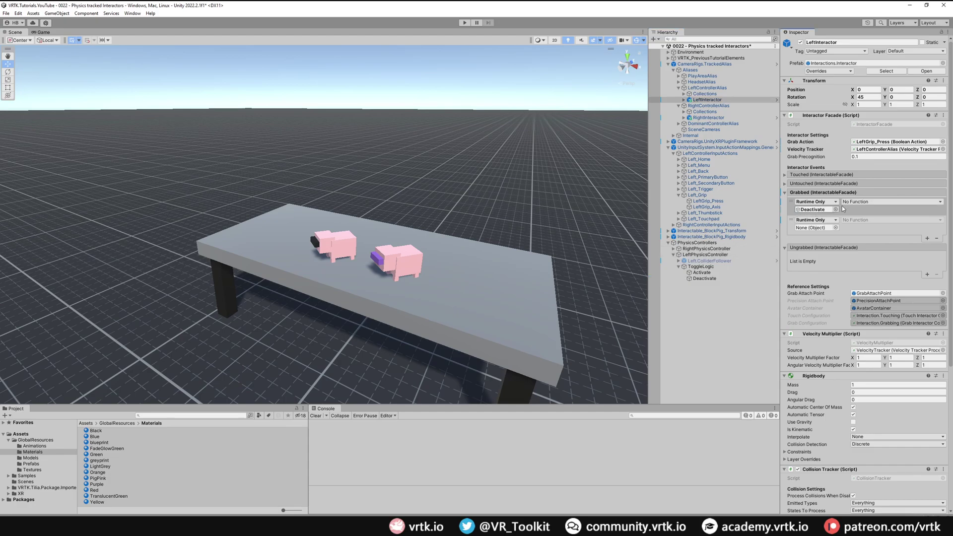
pyautogui.click(863, 201)
pyautogui.moveTo(882, 240)
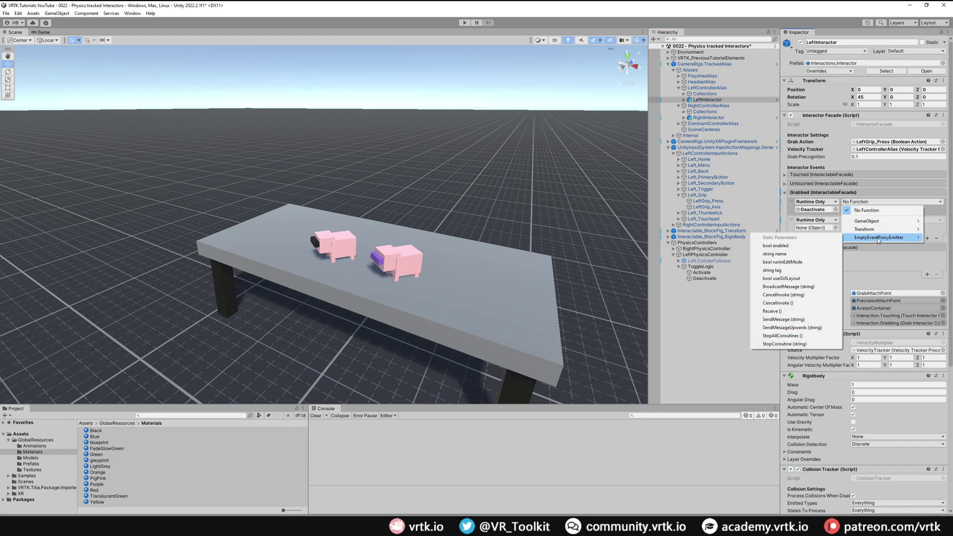
pyautogui.click(799, 312)
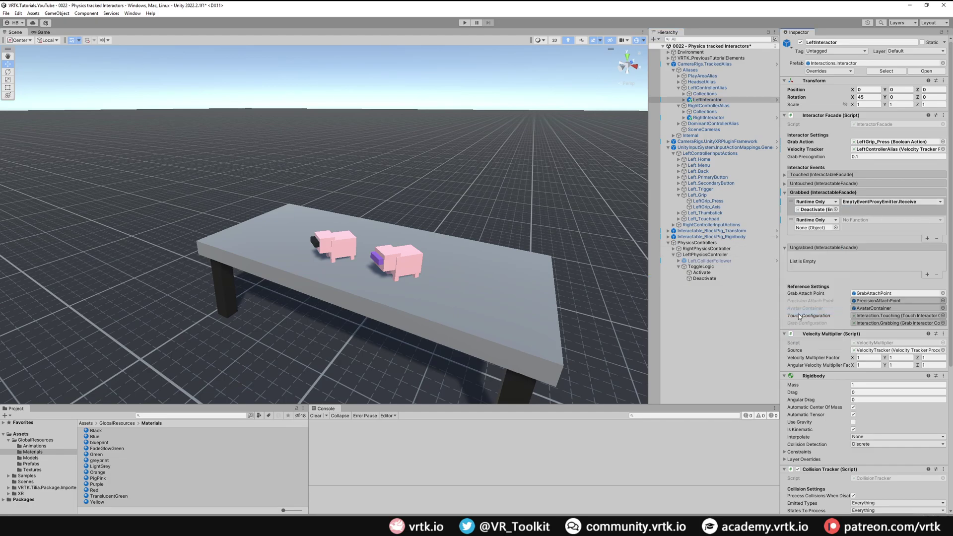
# - Make the second Grabbed listener of LeftInteractor call GameObject.SetActive with false on the left controller's ToggleLogic
pyautogui.moveTo(717, 269); pyautogui.dragTo(817, 227)
pyautogui.click(857, 224)
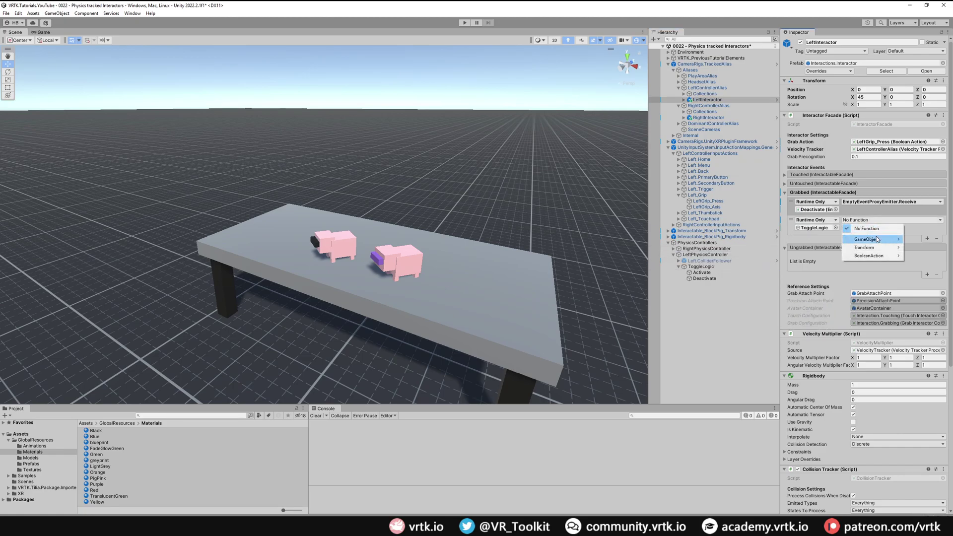
pyautogui.moveTo(877, 239)
pyautogui.click(789, 305)
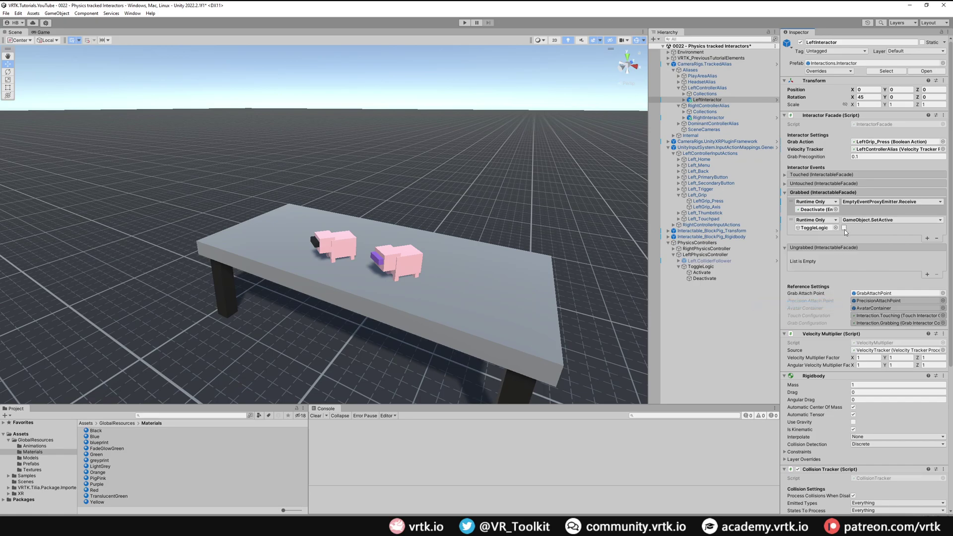
# - Make LeftInteractor's Ungrabbed event call GameObject.SetActive with true on the left controller's ToggleLogic
pyautogui.click(926, 275)
pyautogui.moveTo(707, 268); pyautogui.dragTo(814, 264)
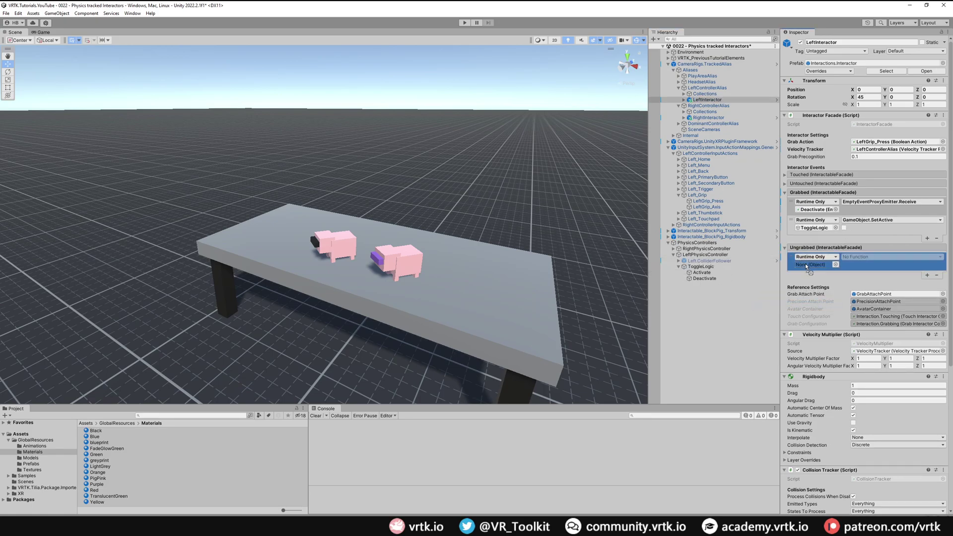
pyautogui.click(888, 257)
pyautogui.moveTo(870, 278)
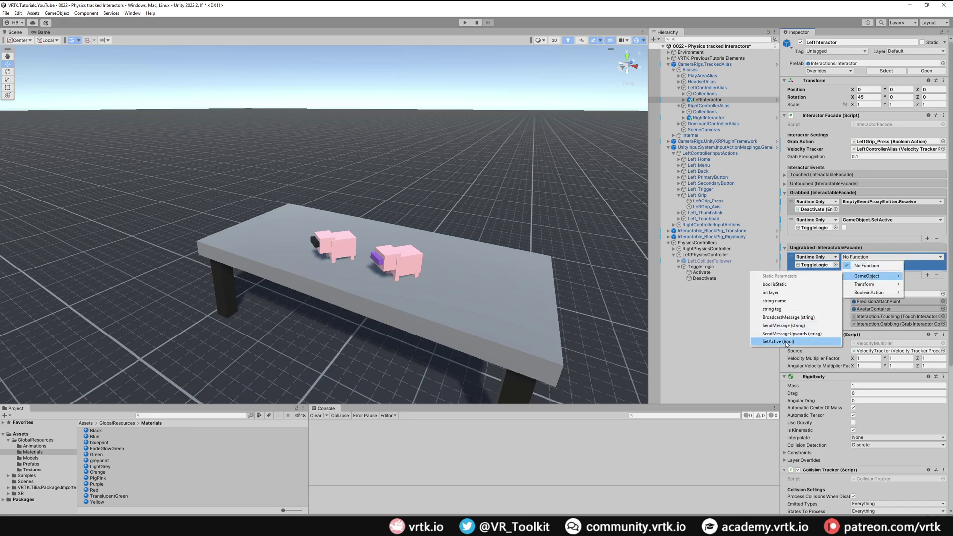
pyautogui.click(785, 342)
pyautogui.click(844, 265)
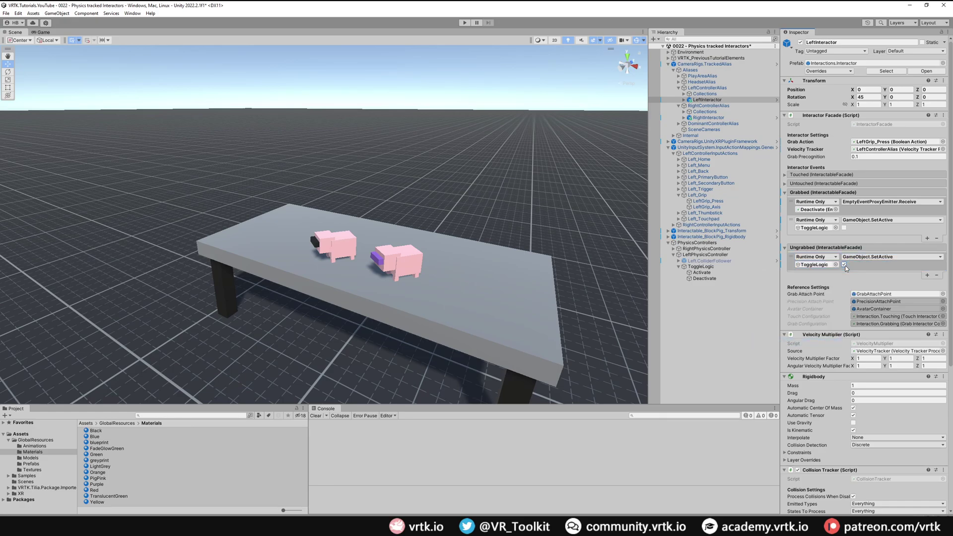